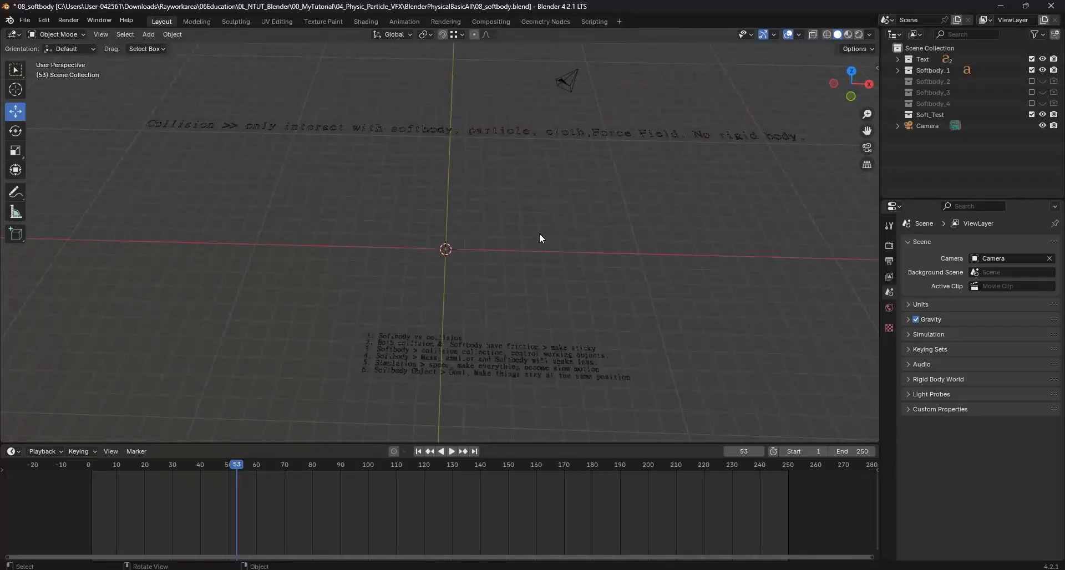
- Add a UV sphere at the world origin
middle_click_drag(540, 233, 544, 230)
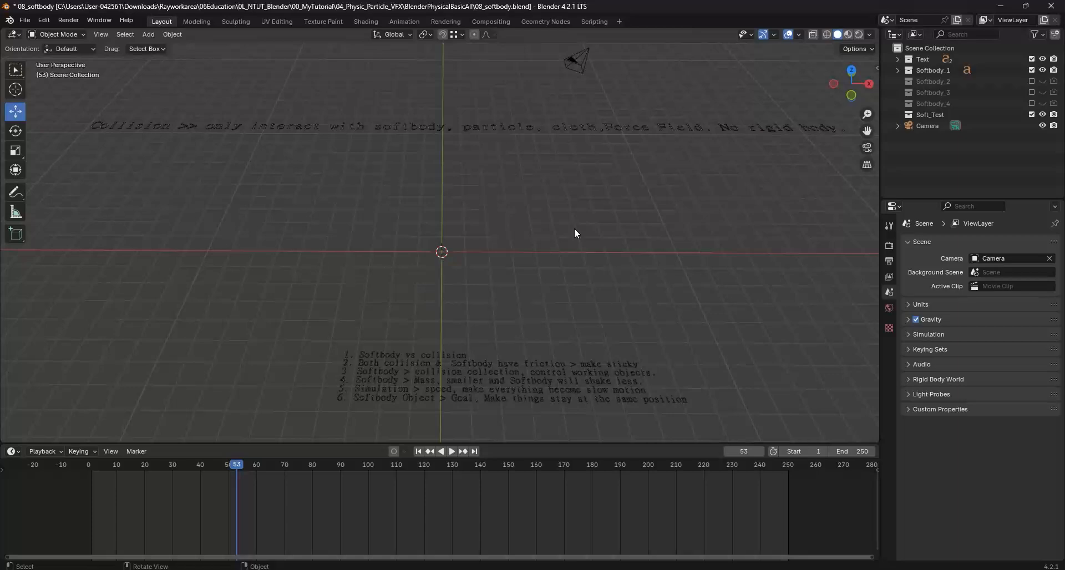
scroll(574, 229, "up", 3)
scroll(574, 233, "down", 2)
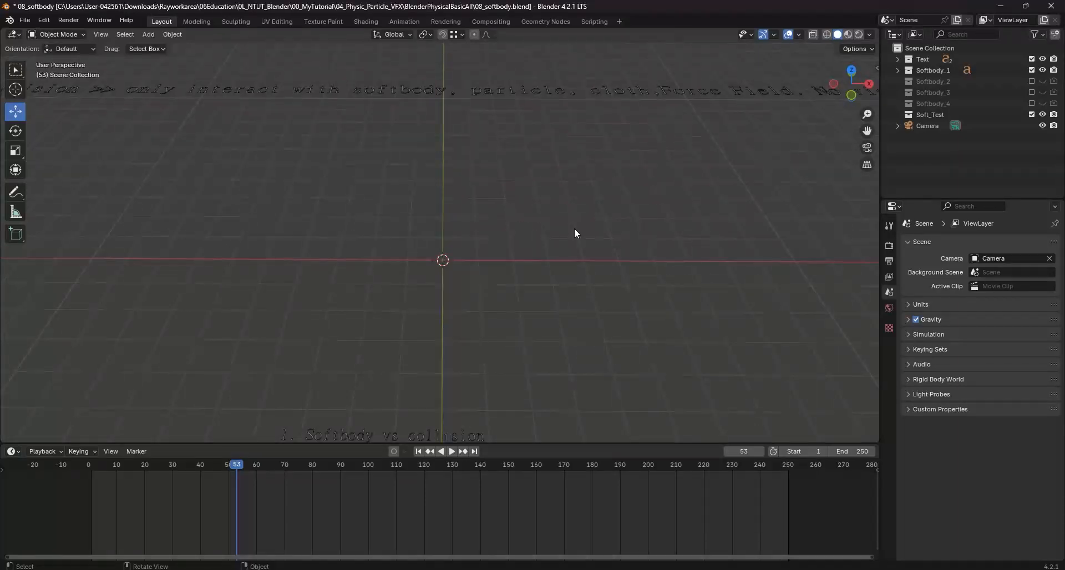
key("shift+a")
mouse_move(574, 228)
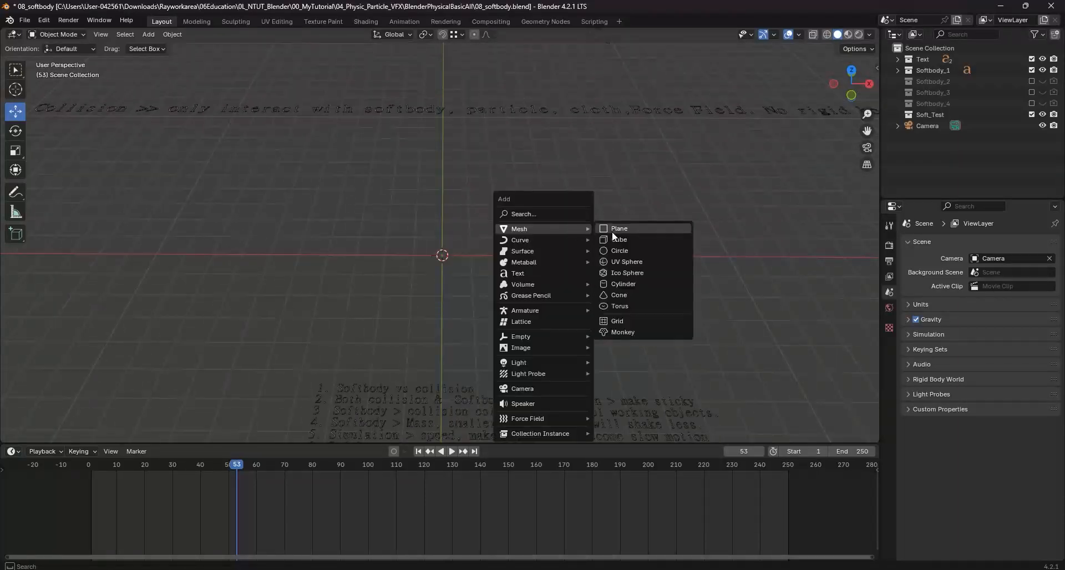
left_click(634, 262)
- Duplicate the sphere and move the copy about 2.73 m along the positive X axis
middle_click_drag(553, 244, 524, 266)
key("shift+d")
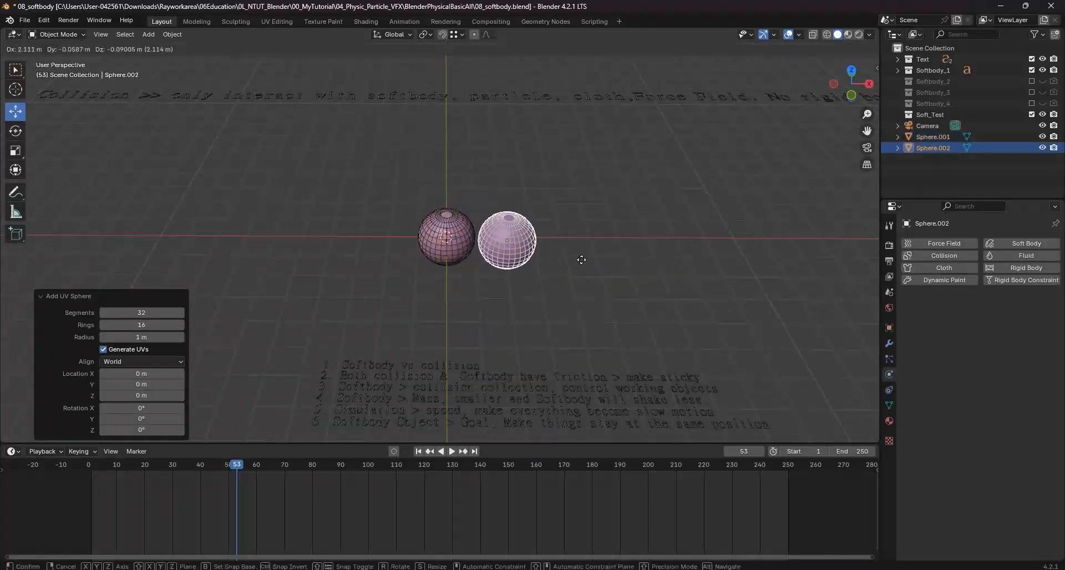
right_click(510, 245)
key("g")
key("x")
left_click(536, 205)
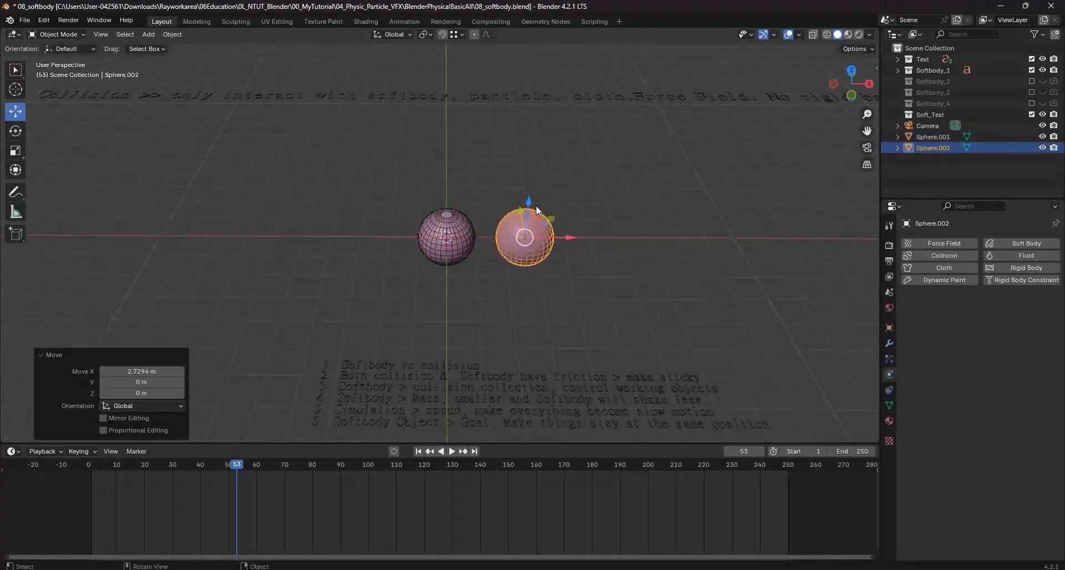
- Raise the duplicated sphere about 1.49 m along Z and check its overlap with the first sphere from the side
left_click_drag(529, 197, 527, 169)
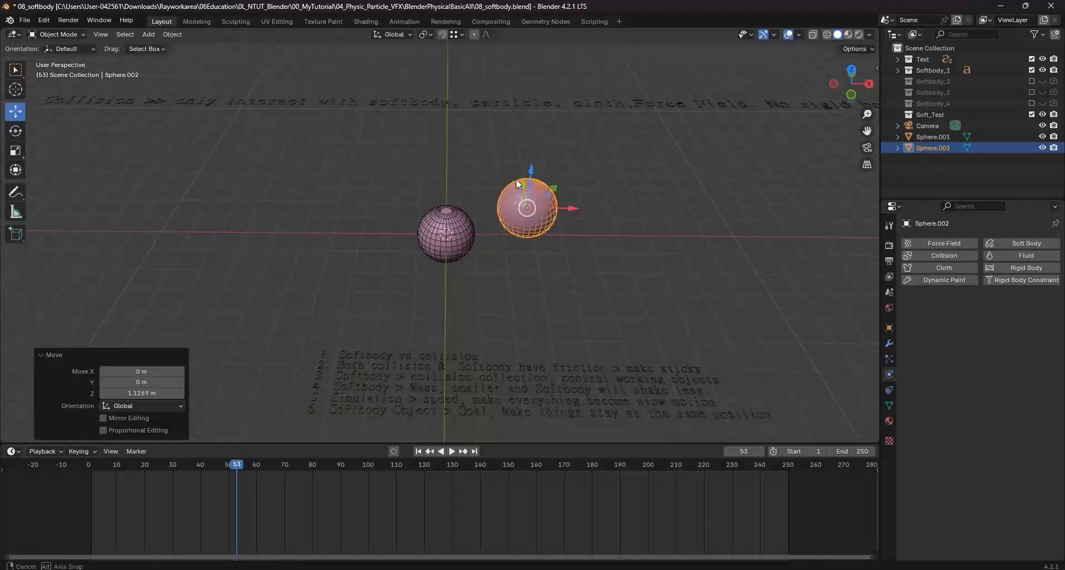
middle_click_drag(516, 178, 514, 145)
left_click_drag(525, 129, 524, 117)
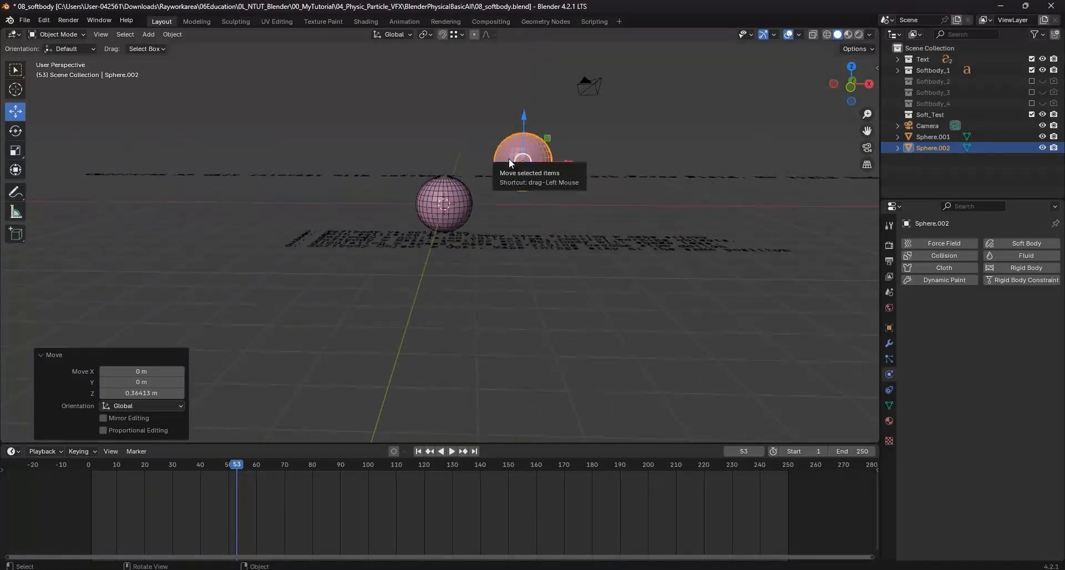
key("KP_3")
scroll(402, 170, "up", 7)
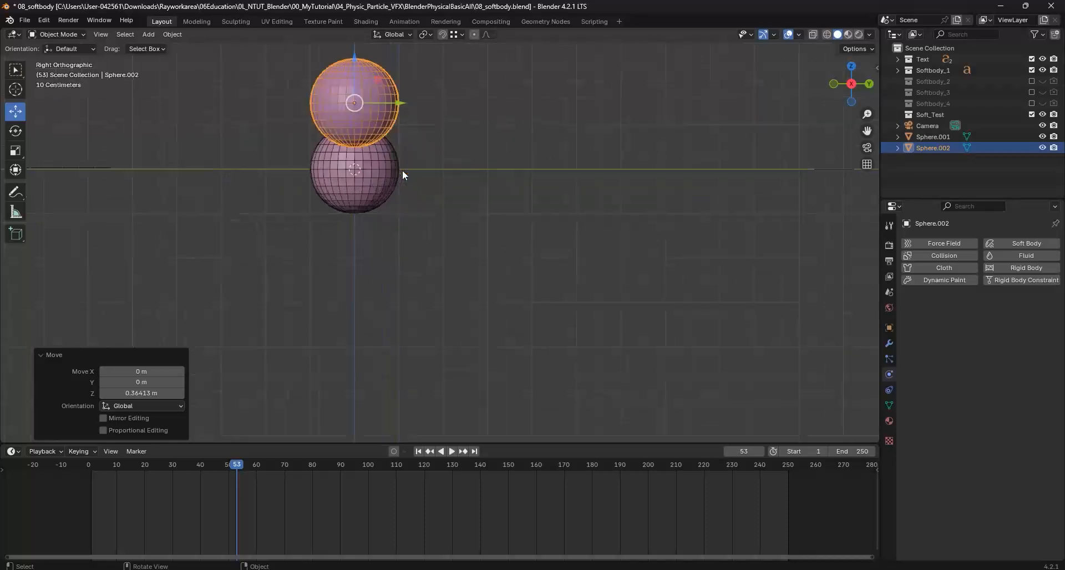
scroll(333, 89, "down", 3)
middle_click_drag(336, 94, 477, 245, "shift")
scroll(476, 244, "down", 4)
scroll(521, 270, "up", 2)
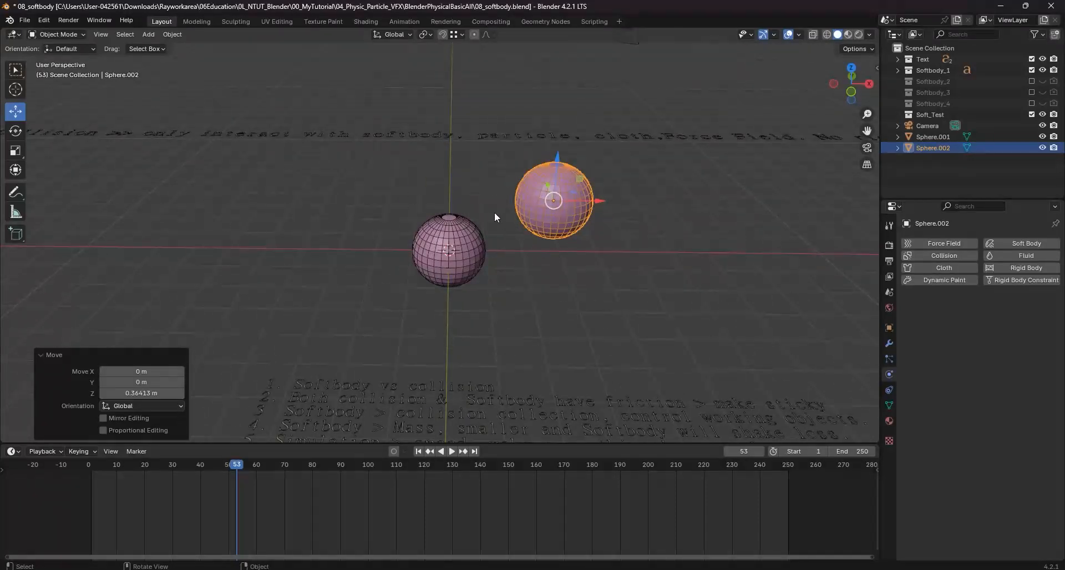
- Give the sphere at the origin Soft Body physics and the raised sphere Collision physics
left_click(449, 228)
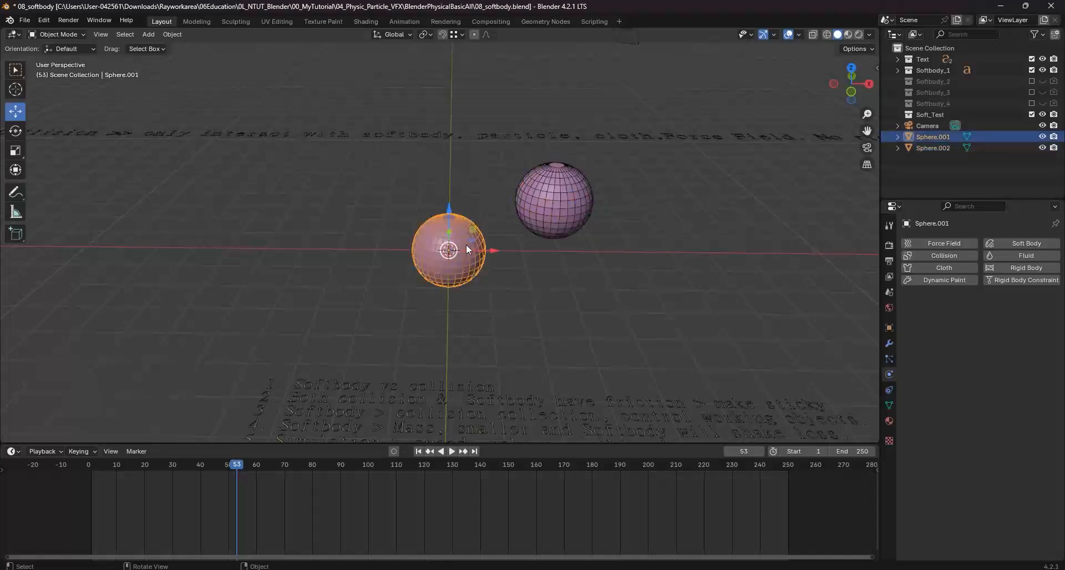
left_click(545, 181)
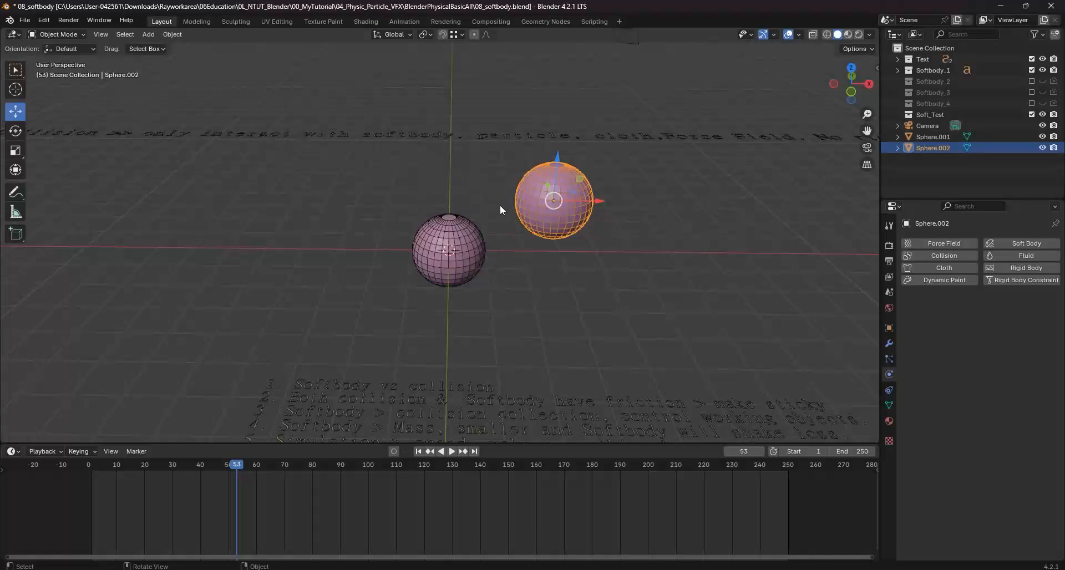
middle_click_drag(500, 209, 477, 205)
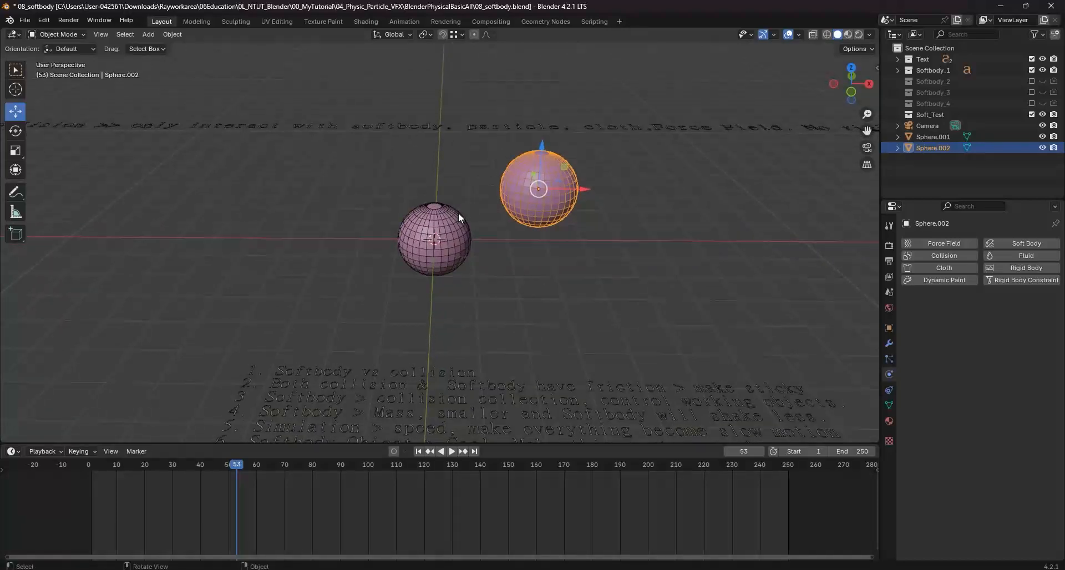
left_click(459, 217)
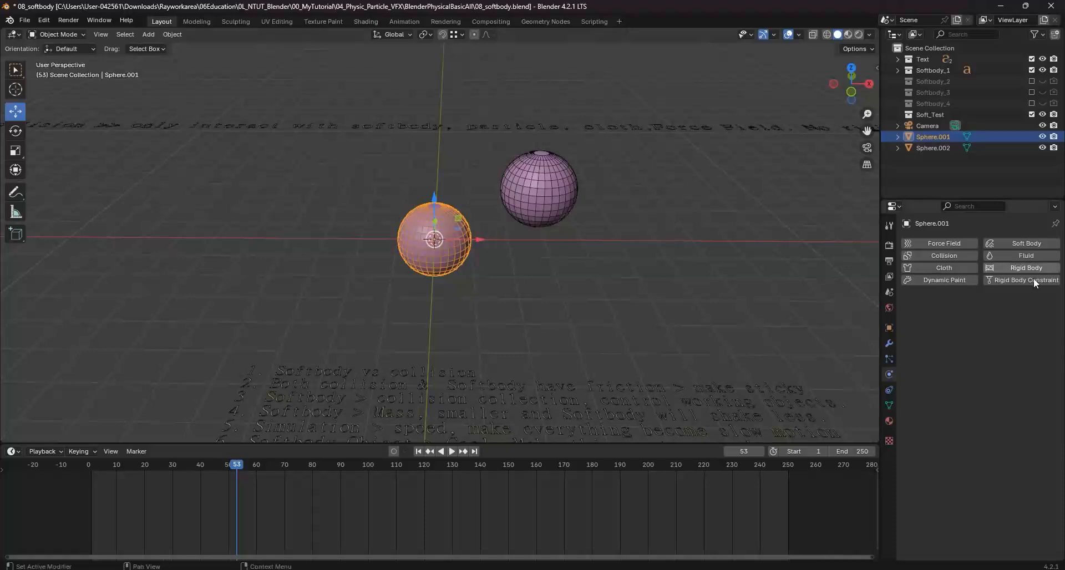
left_click(1023, 243)
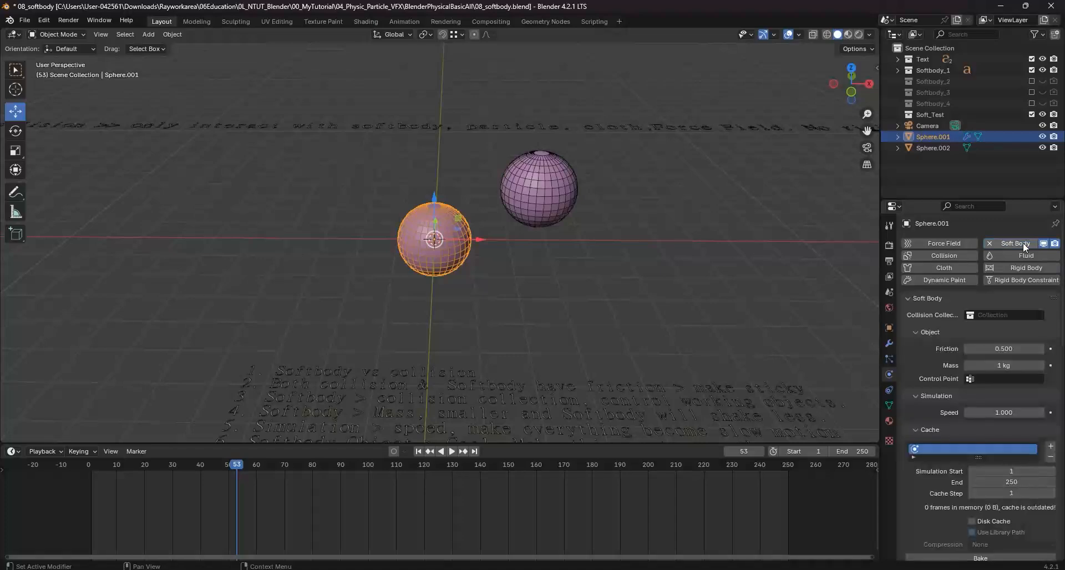
left_click(521, 172)
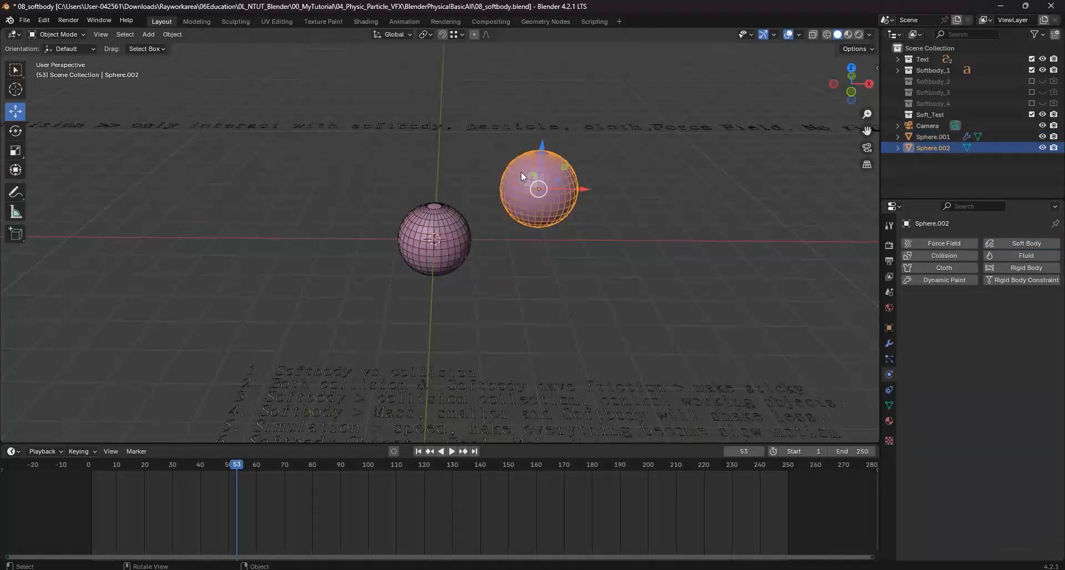
left_click(939, 256)
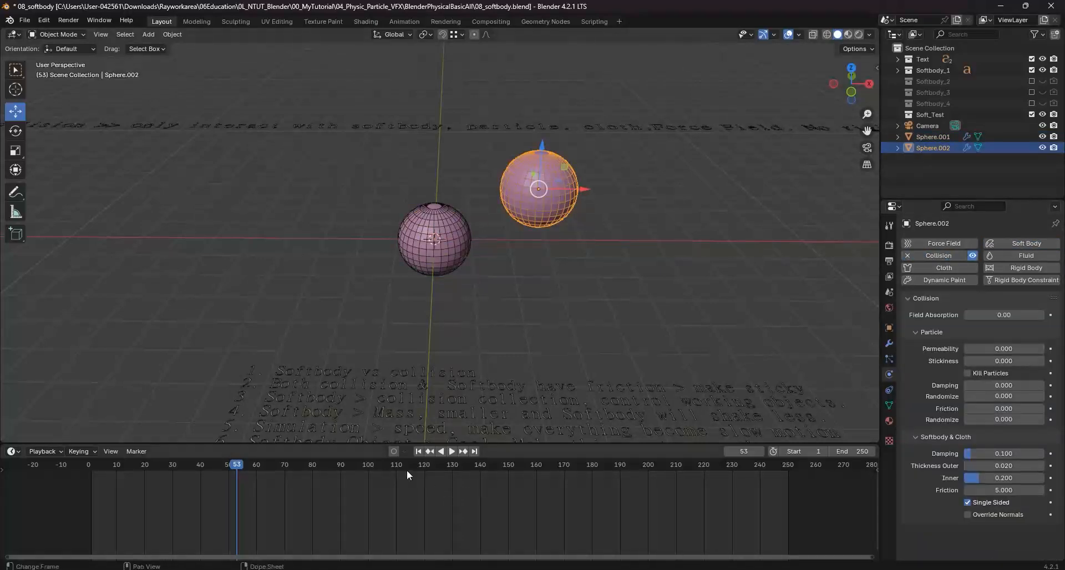
- Go to frame 1 and show the raised sphere's transform values
left_click(417, 451)
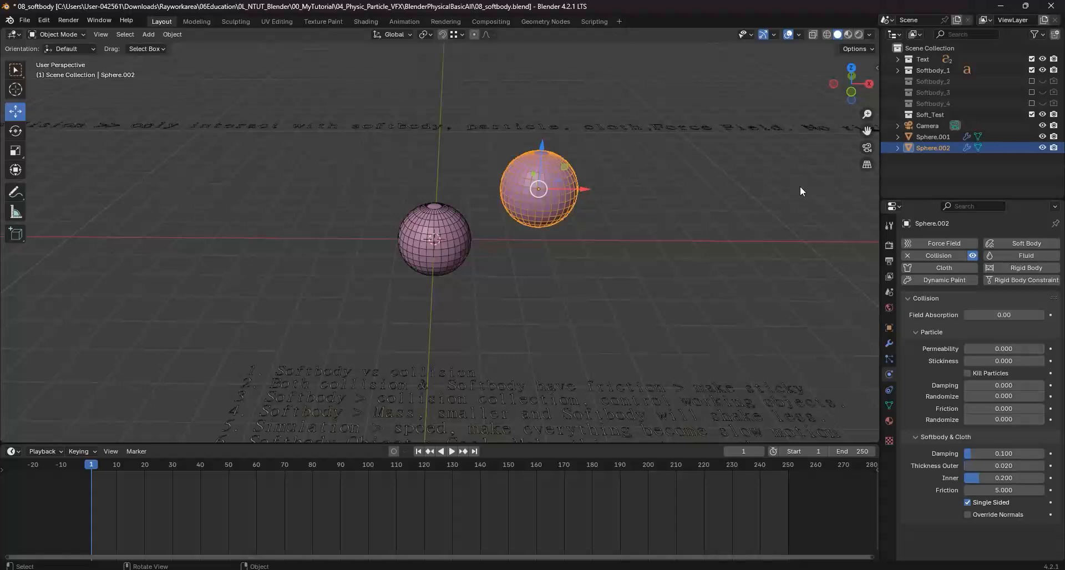
key("n")
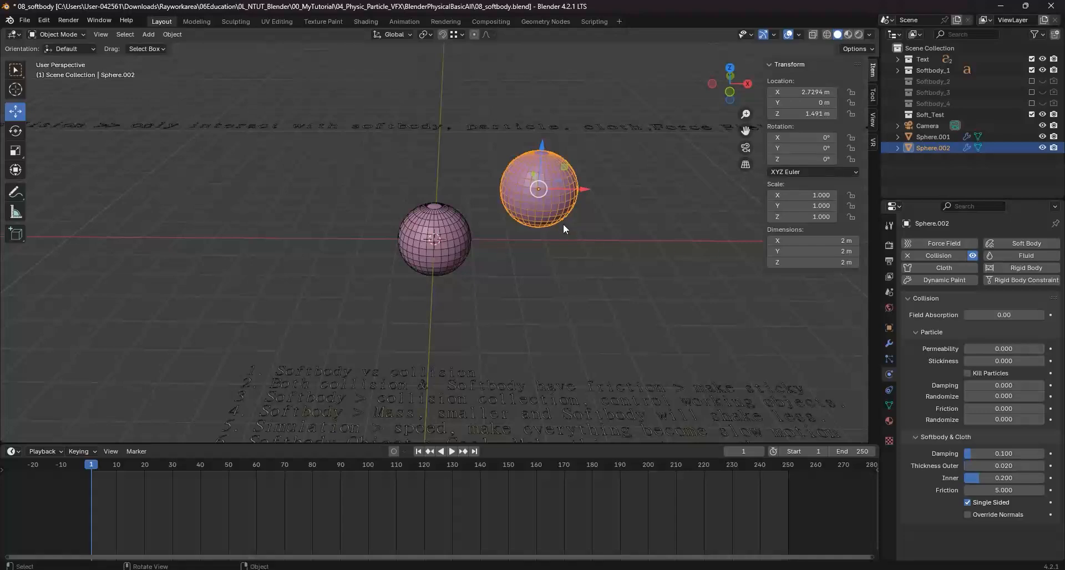
key("i")
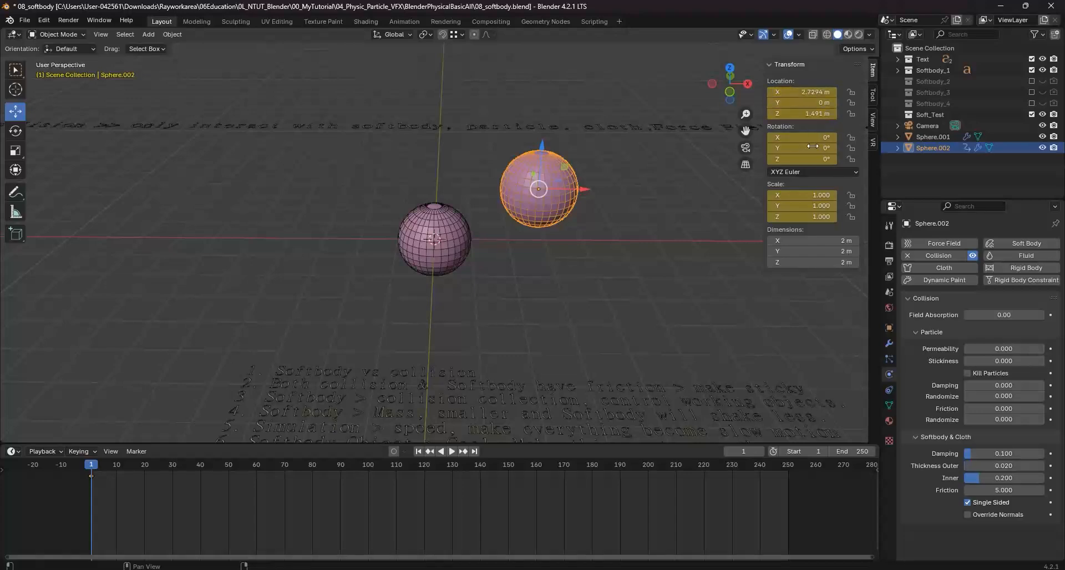
key("ctrl+z")
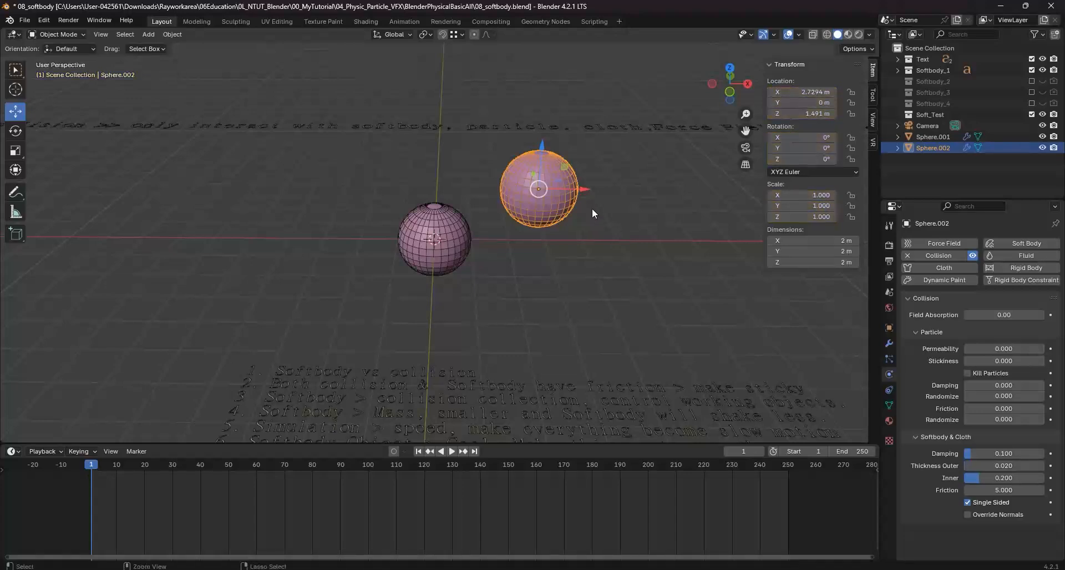
key("i")
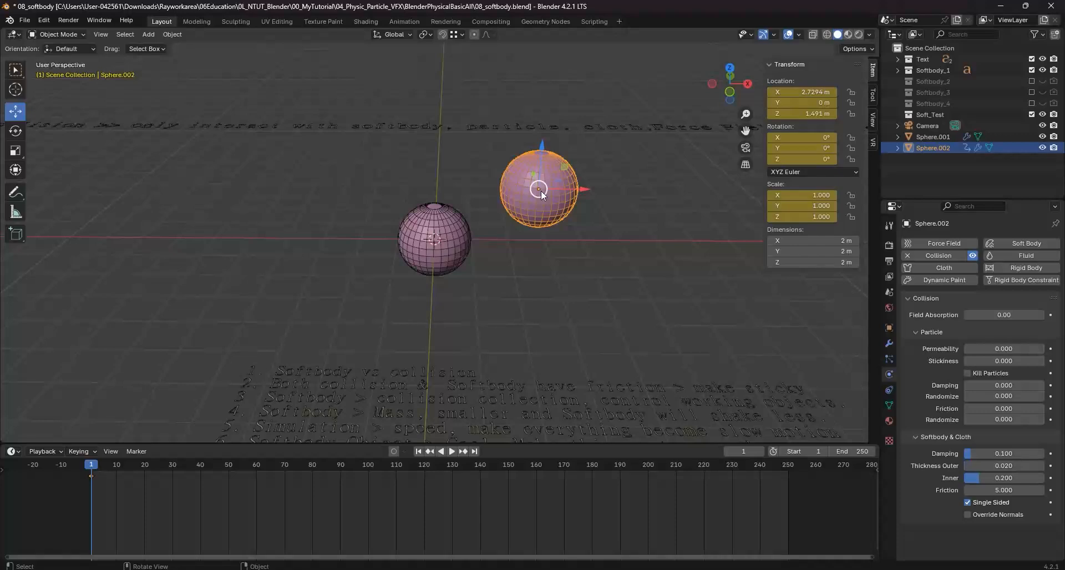
key("ctrl+z")
- Insert Location keyframes for the raised sphere at frames 1 and 50, moving it about 5.96 m along negative X for the second
key("k")
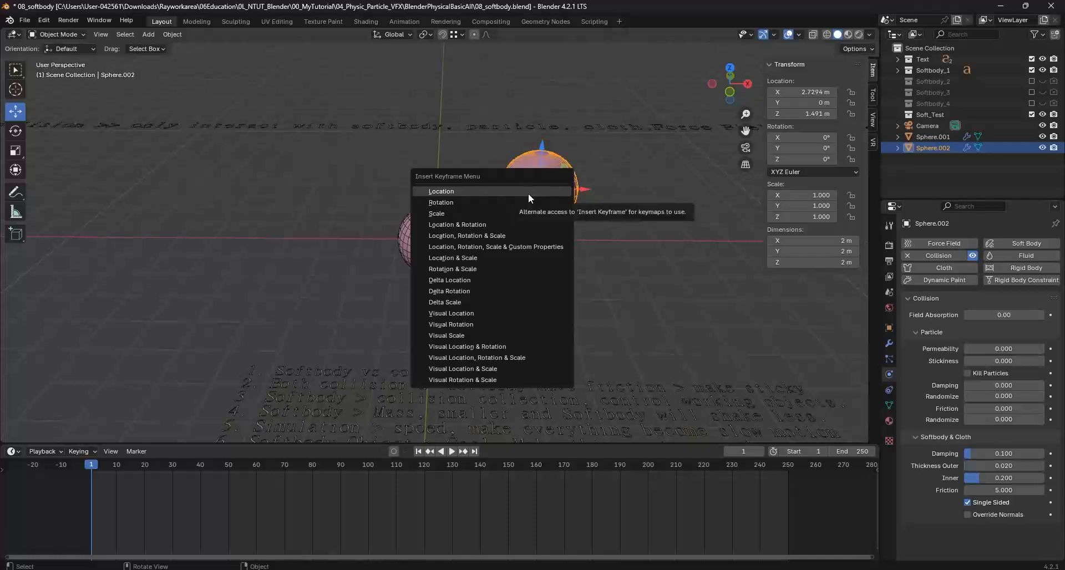
left_click(528, 193)
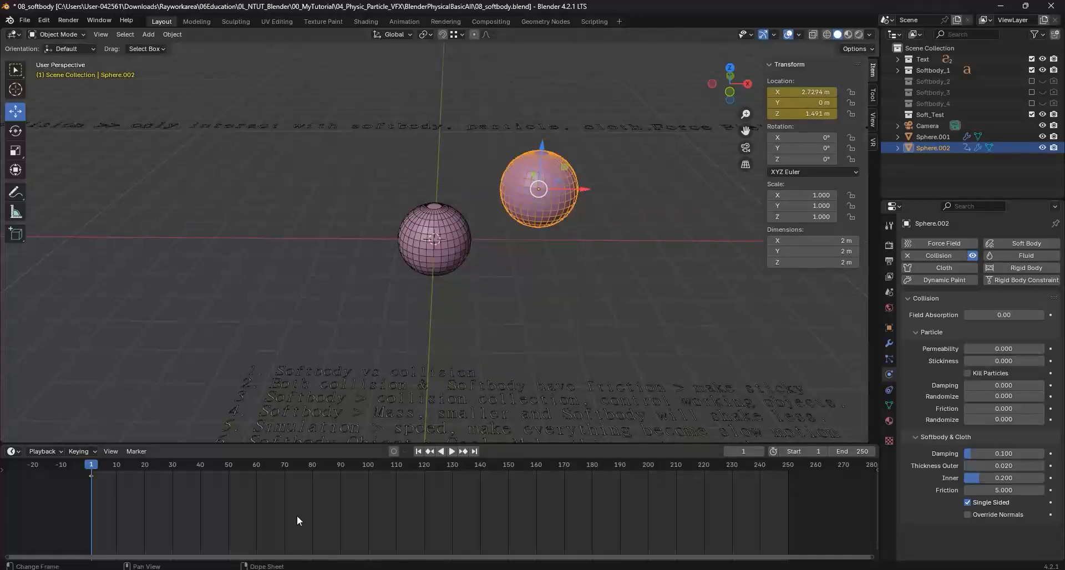
left_click(229, 466)
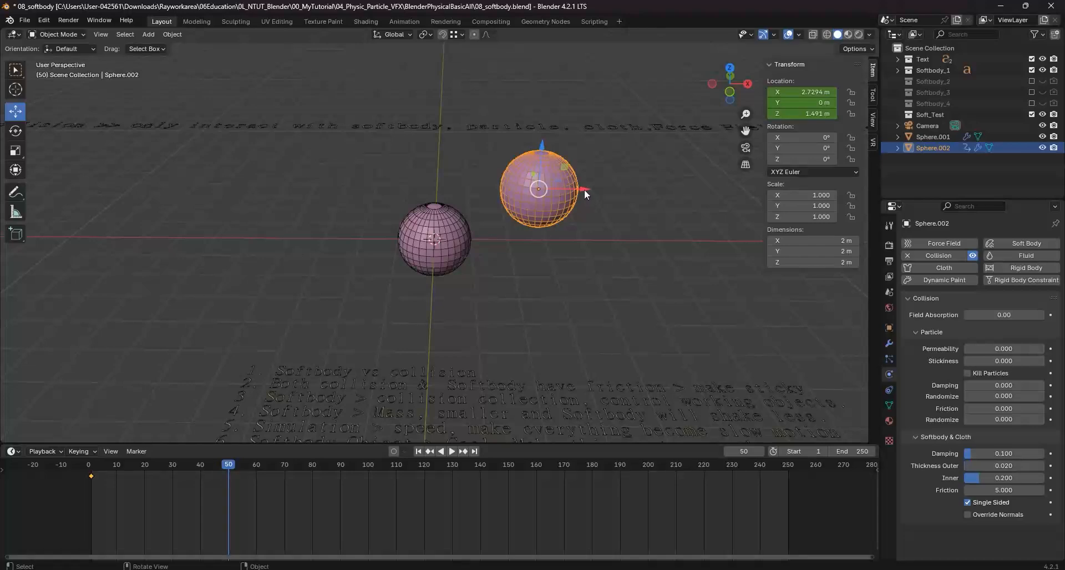
left_click_drag(584, 188, 357, 189)
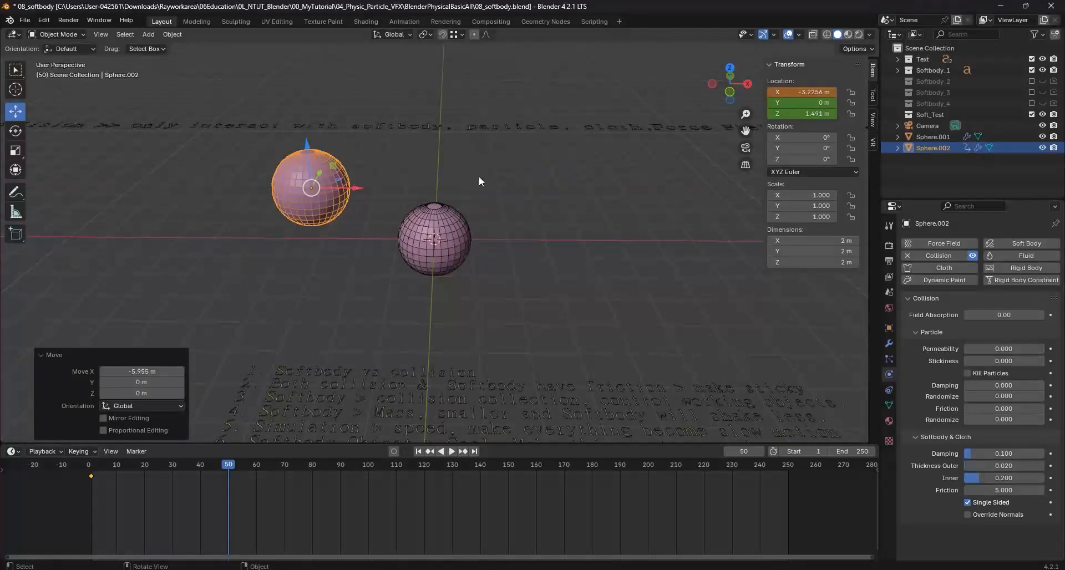
key("i")
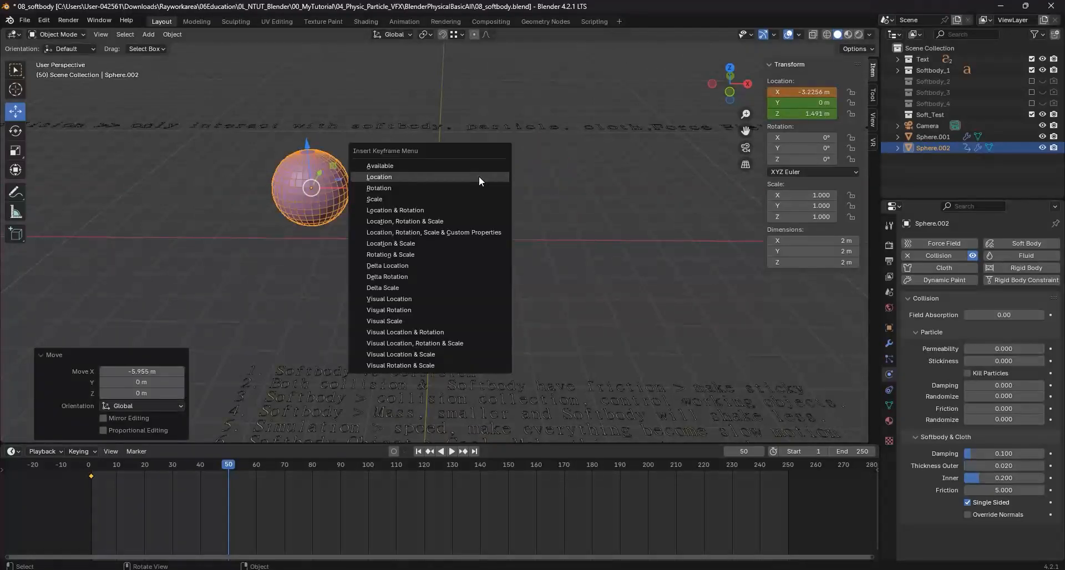
left_click(478, 177)
- Play the simulation from frame 1, inspect how the soft body deforms, and return to the first frame
left_click(419, 451)
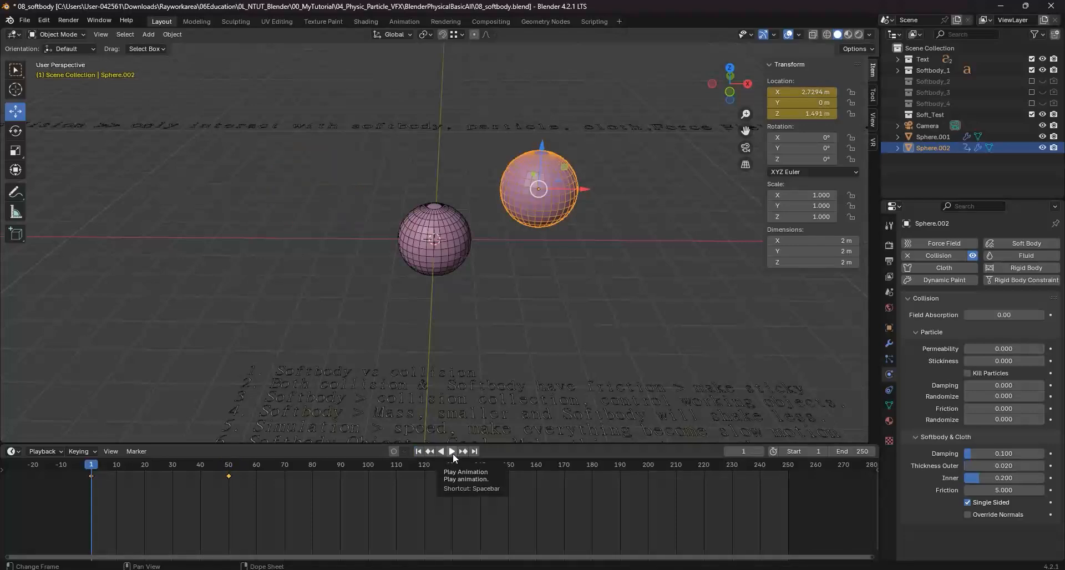
left_click(453, 451)
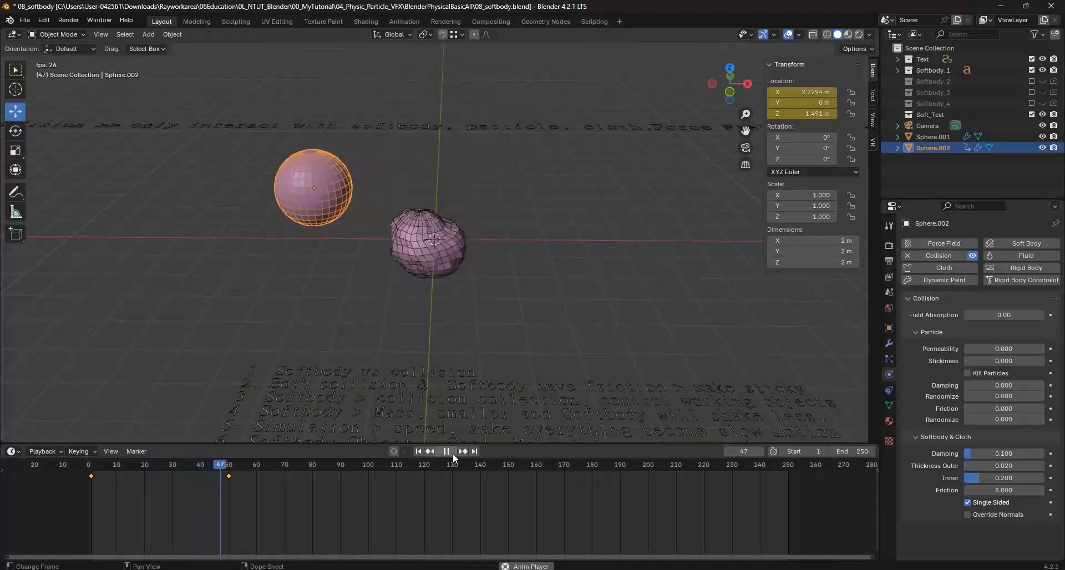
left_click(451, 451)
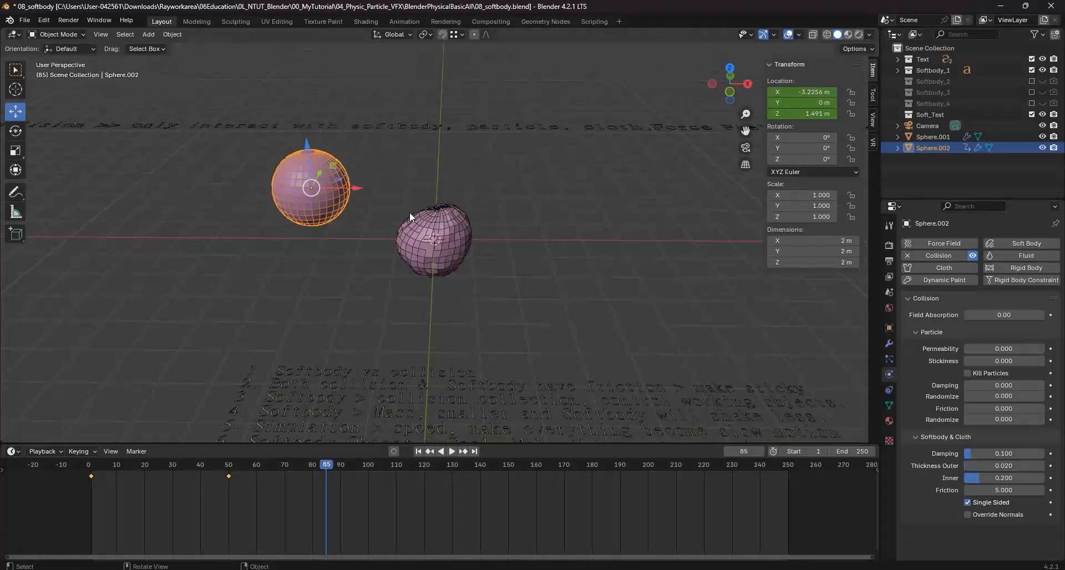
middle_click_drag(471, 250, 481, 261)
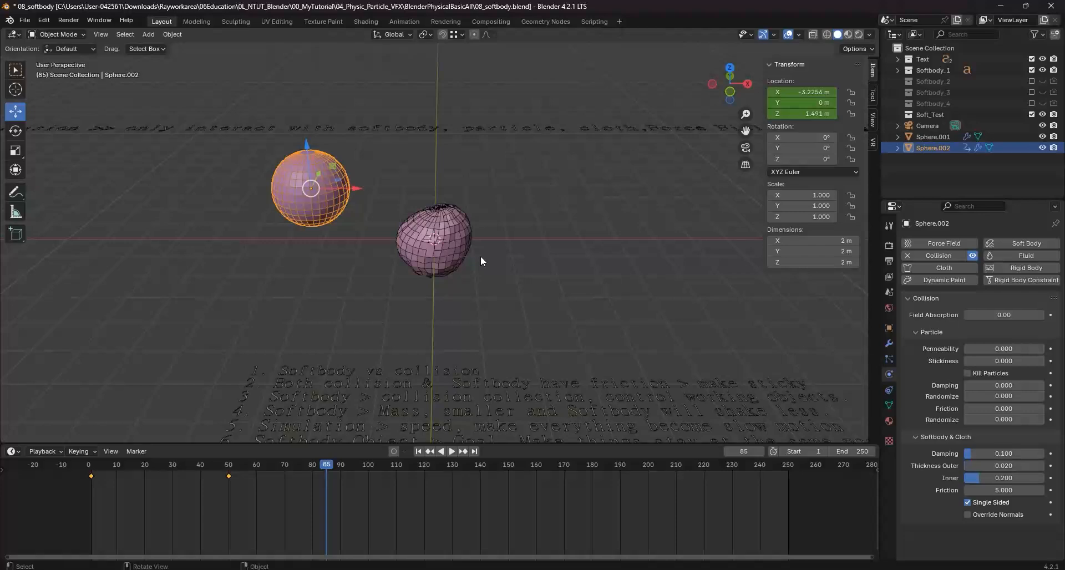
left_click(418, 450)
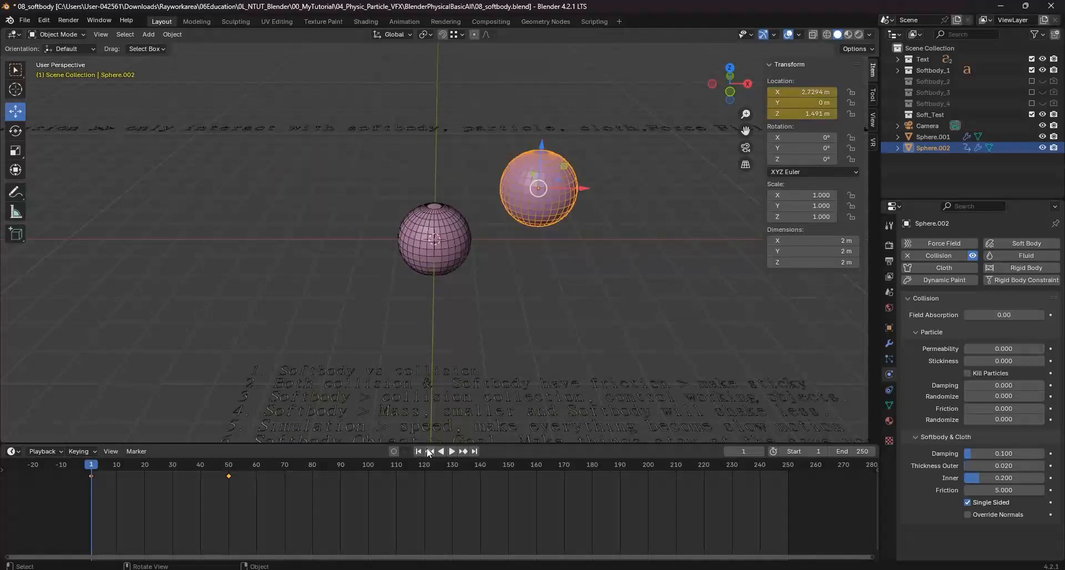
- Select the raised sphere and the sphere at the origin in turn to compare their Collision and Soft Body settings
left_click(551, 294)
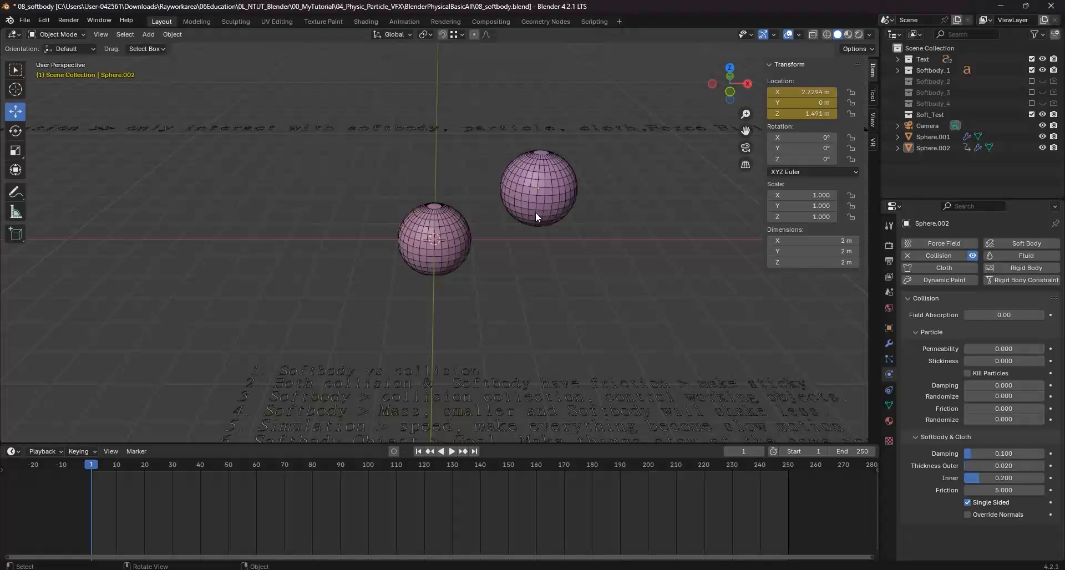
middle_click_drag(535, 212, 535, 236)
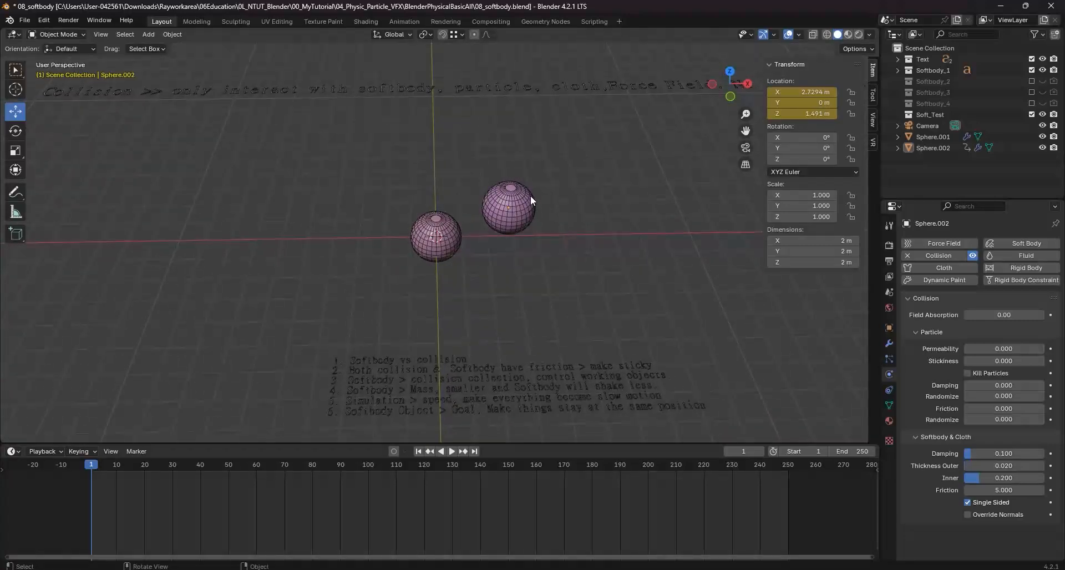
middle_click_drag(530, 155, 518, 285, "shift")
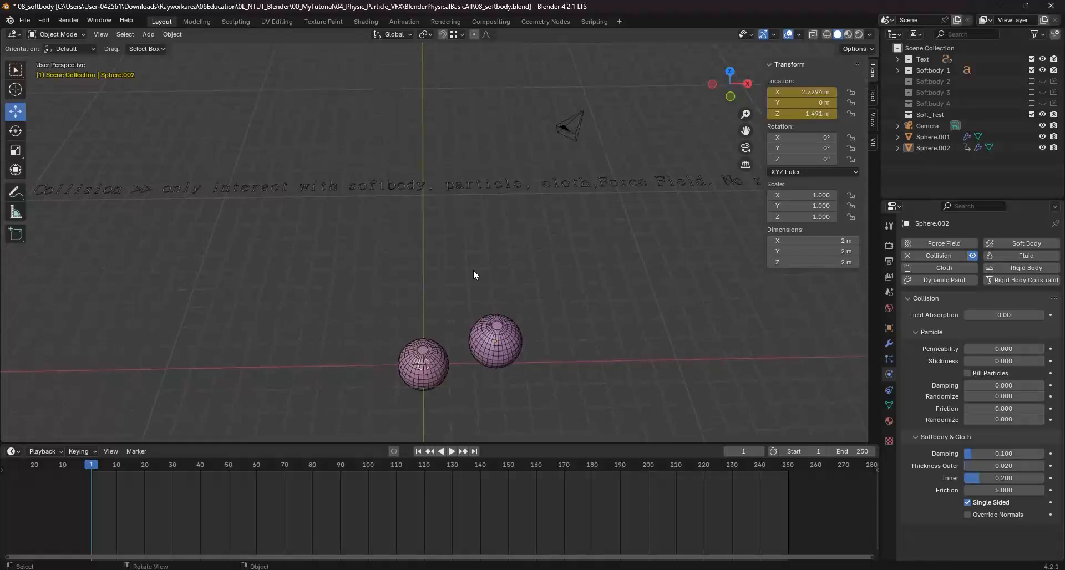
mouse_move(548, 243)
left_mouse_down()
mouse_move(462, 173)
mouse_move(567, 318)
mouse_move(488, 324)
left_mouse_up()
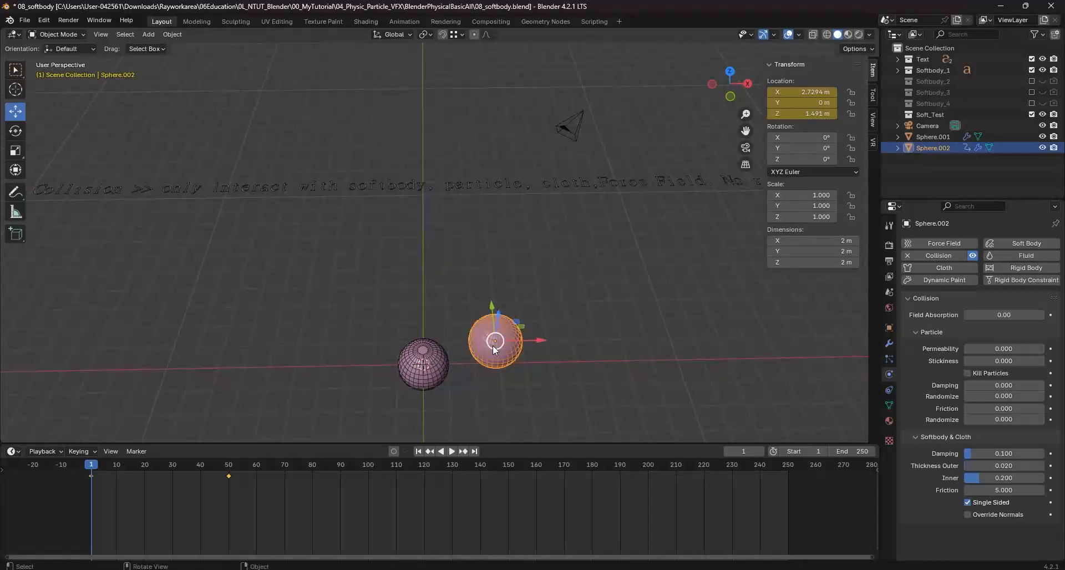
left_click(437, 365)
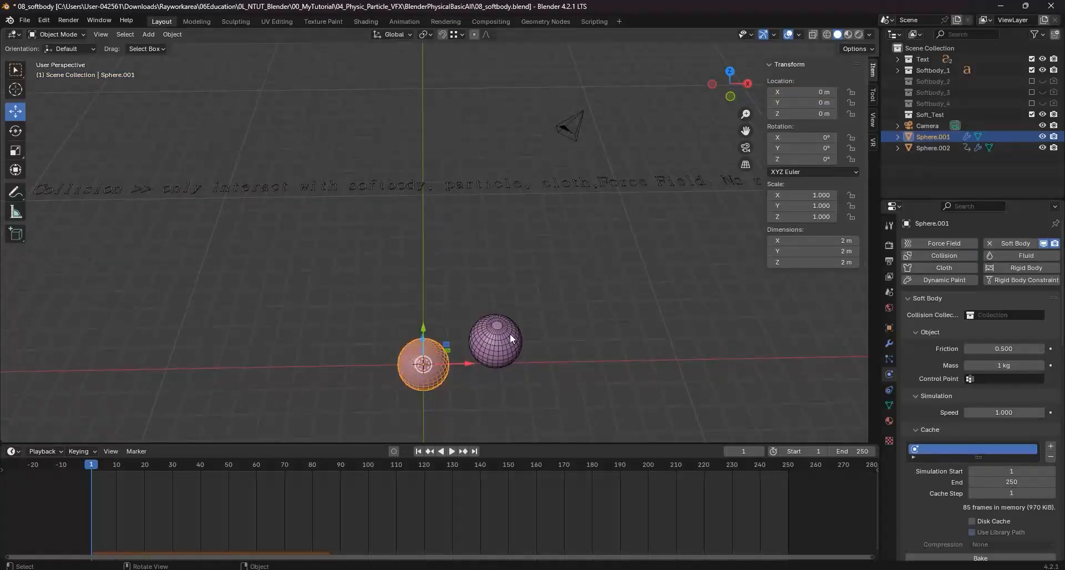
left_click(507, 335)
left_click(431, 348)
- Read the scene note on what Collision interacts with and check the raised sphere's Collision settings
left_click_drag(510, 225, 413, 152)
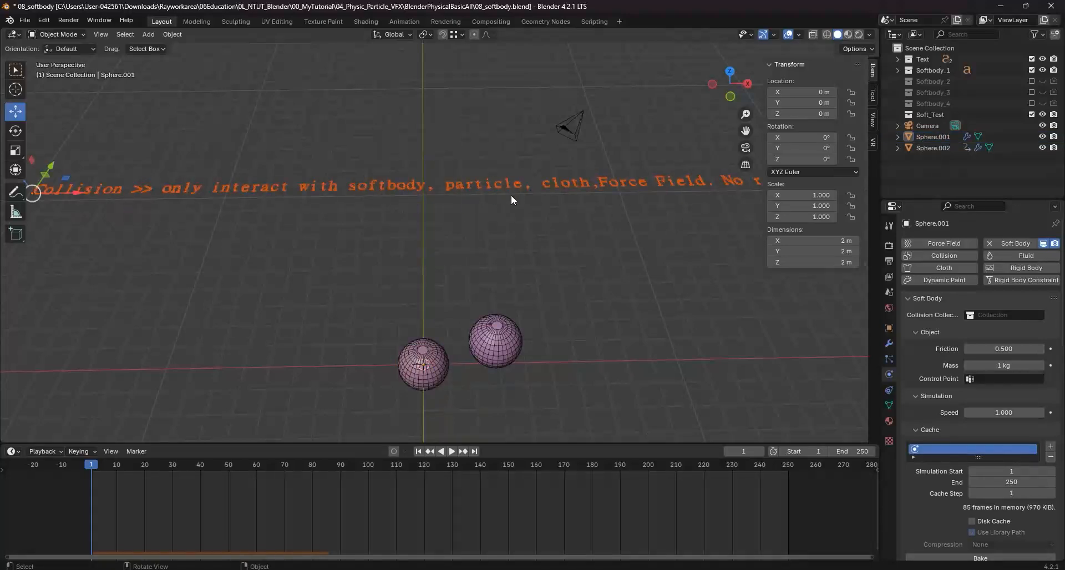
middle_click_drag(560, 223, 443, 219, "shift")
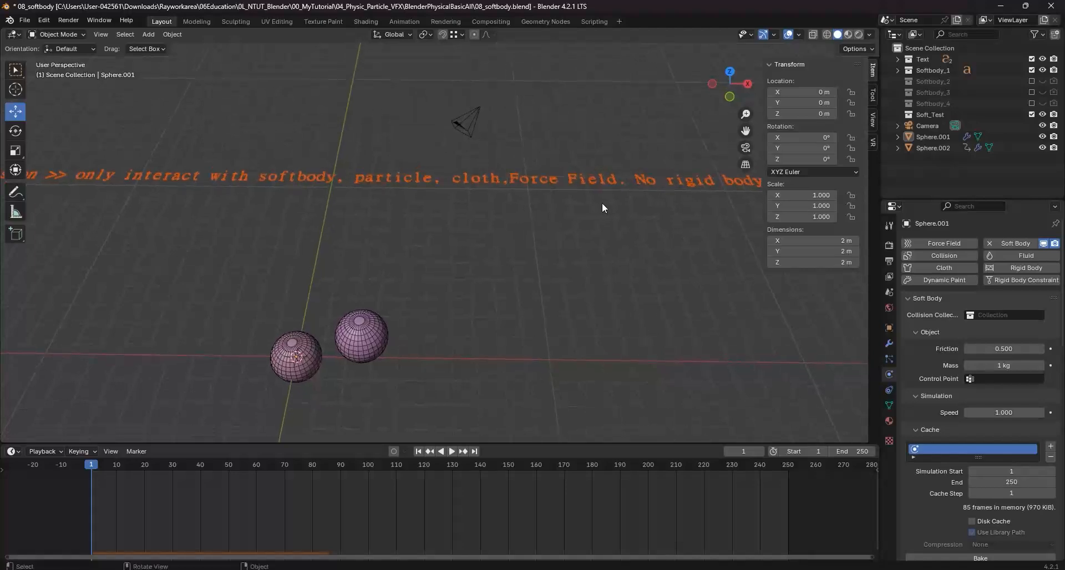
middle_click_drag(584, 169, 468, 176, "shift")
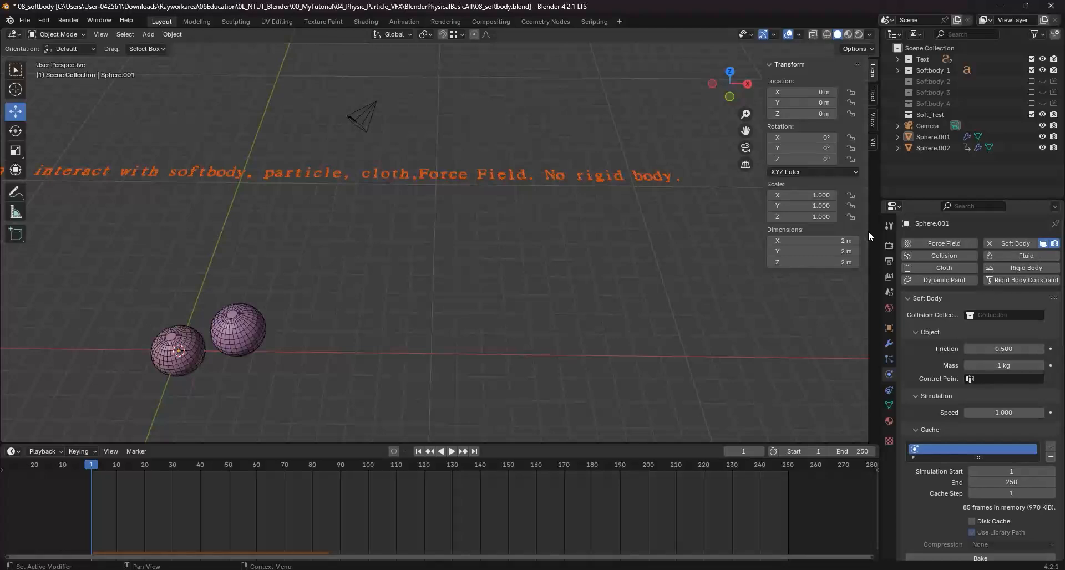
middle_click_drag(377, 272, 557, 181, "shift")
left_click(556, 181)
mouse_move(559, 220)
middle_mouse_down("shift")
mouse_move(574, 218)
mouse_move(555, 224)
middle_mouse_up("shift")
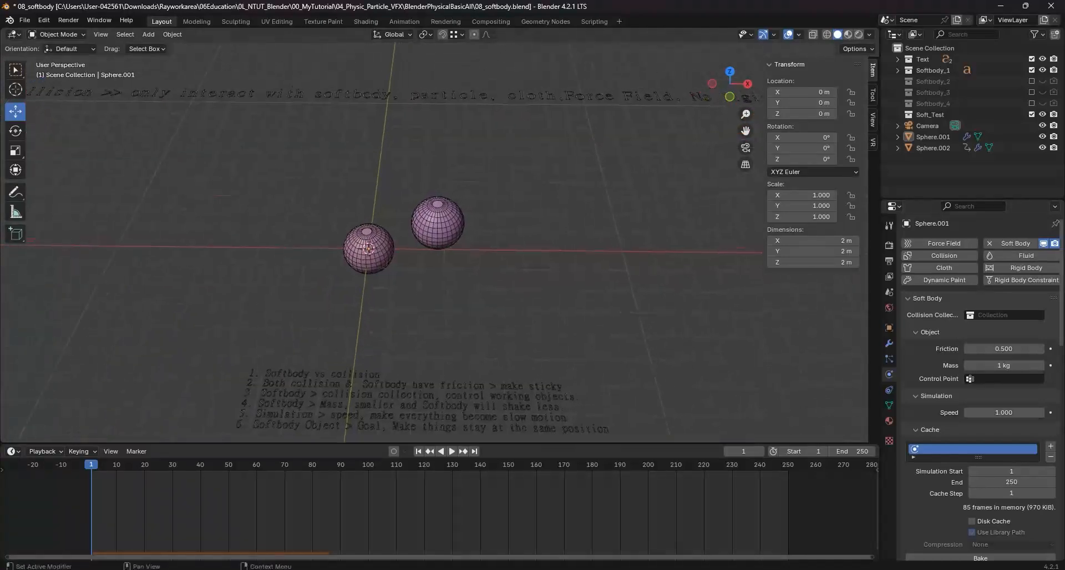
middle_click_drag(554, 265, 581, 279, "shift")
left_click(486, 227)
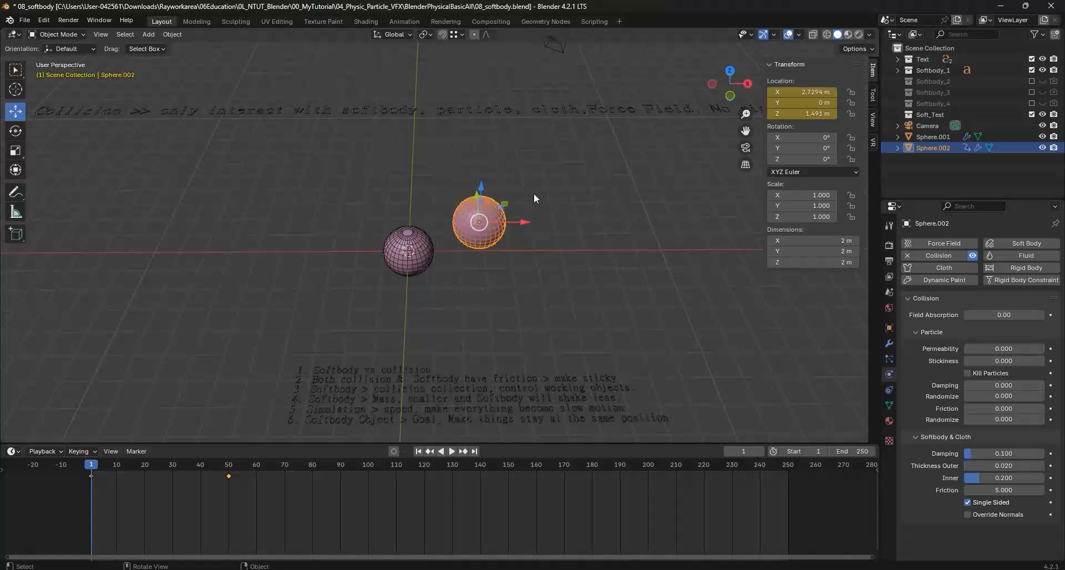
left_click(586, 288)
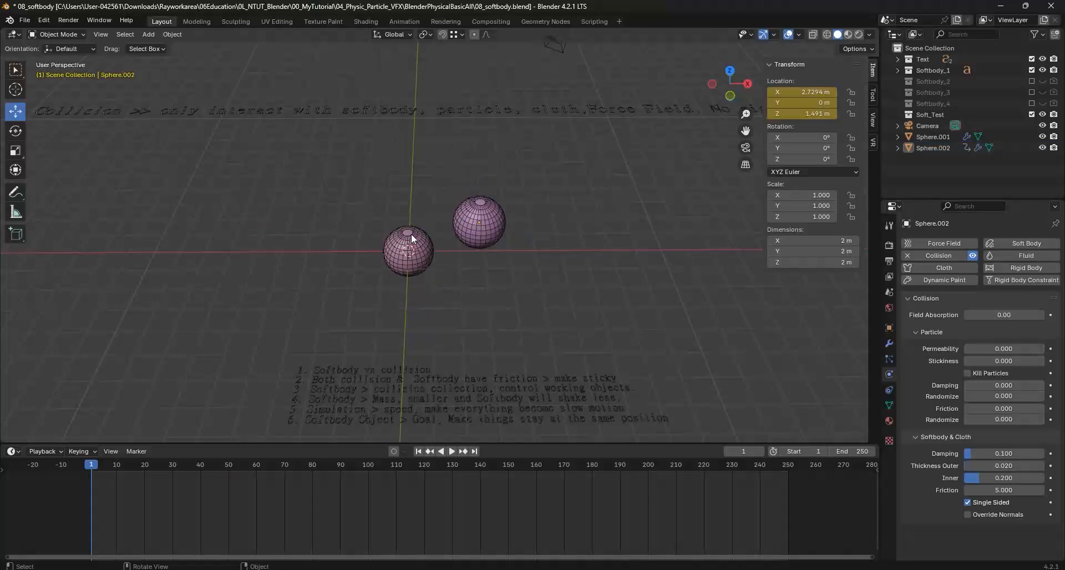
- Move the origin sphere and the raised sphere into the Soft_Test collection
left_click(411, 234)
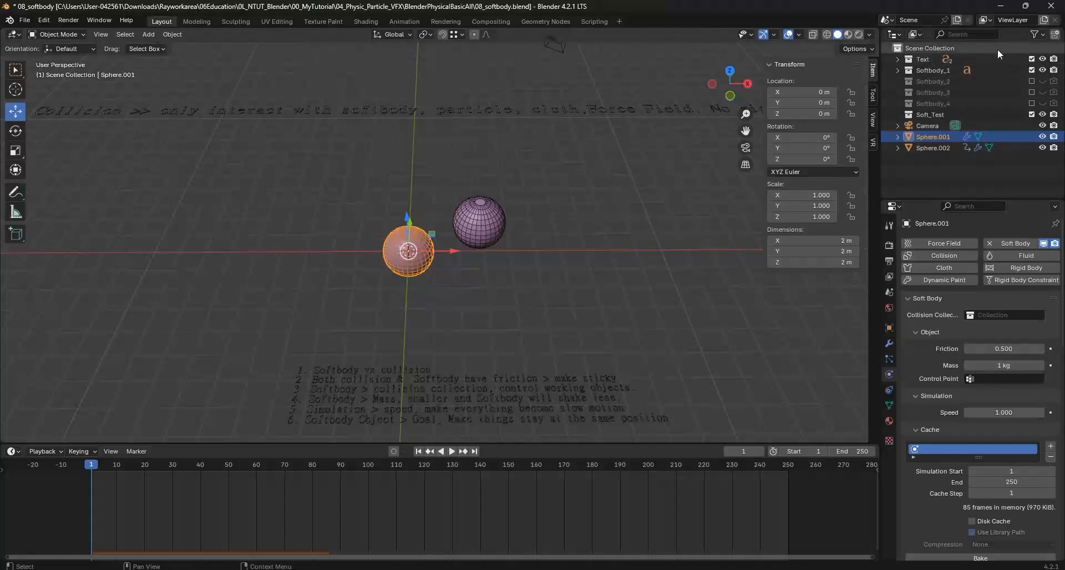
key("m")
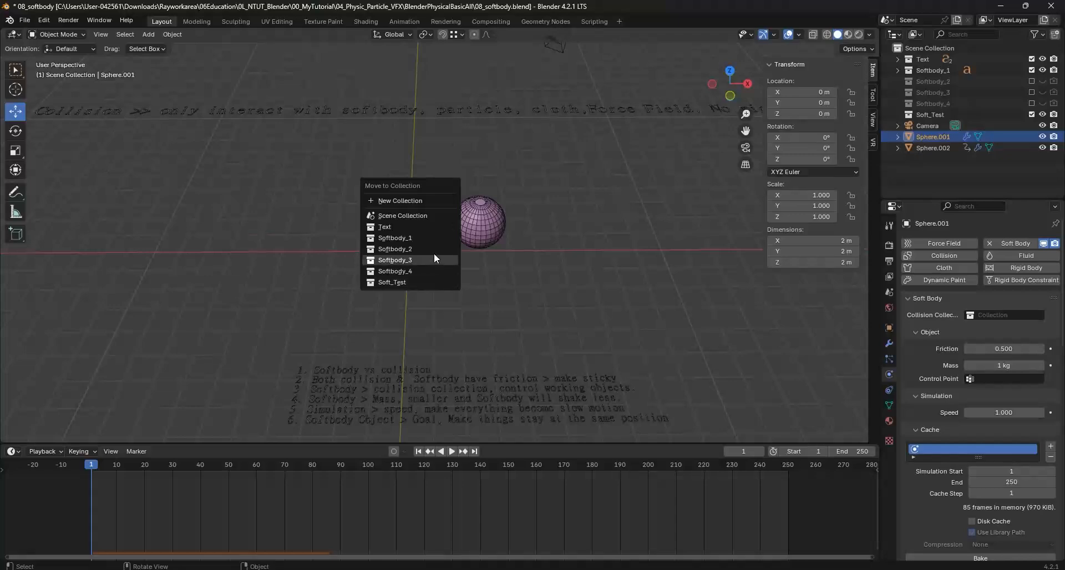
left_click(413, 282)
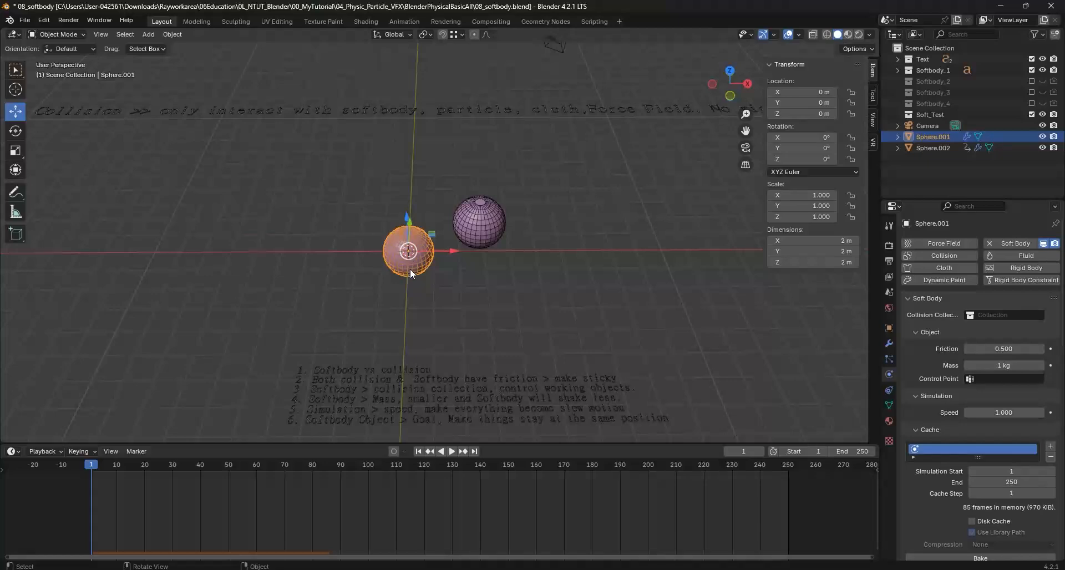
key("m")
left_click(409, 269)
left_click(484, 235)
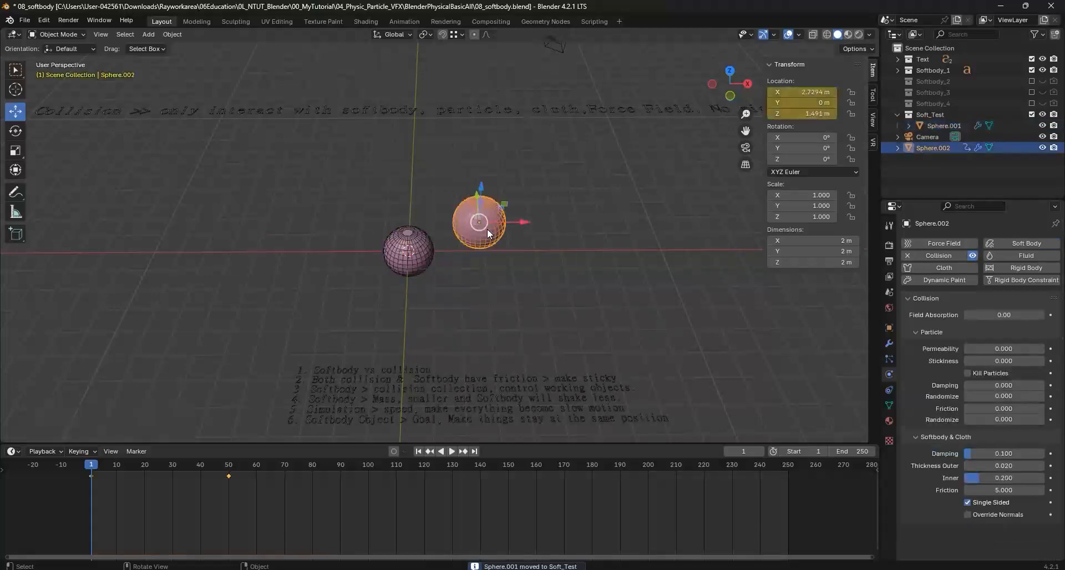
key("m")
left_click(471, 232)
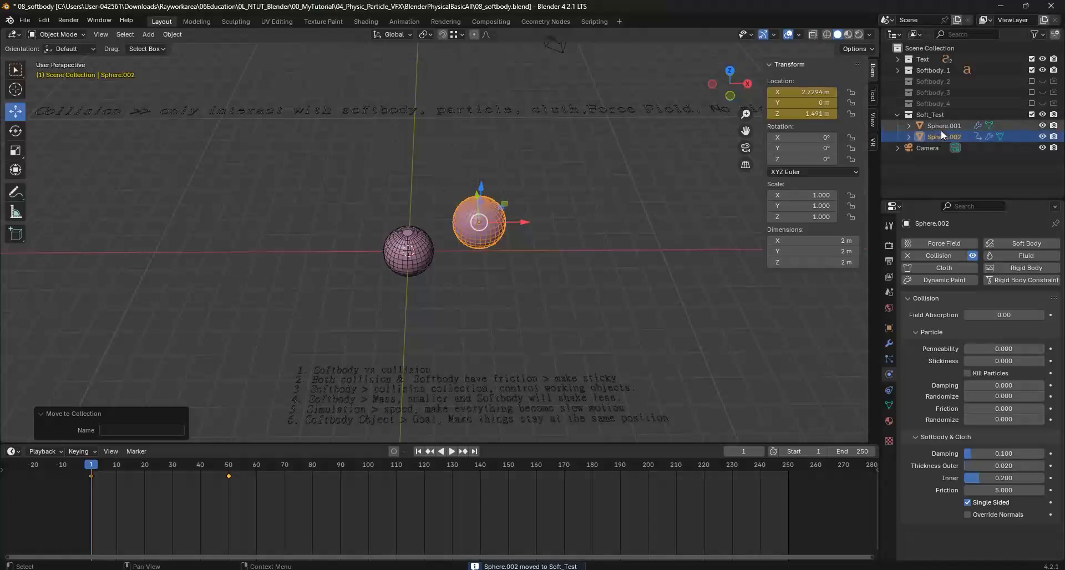
- Assign Soft_Test as the origin sphere's soft body Collision Collection and deselect the sphere
left_click(412, 229)
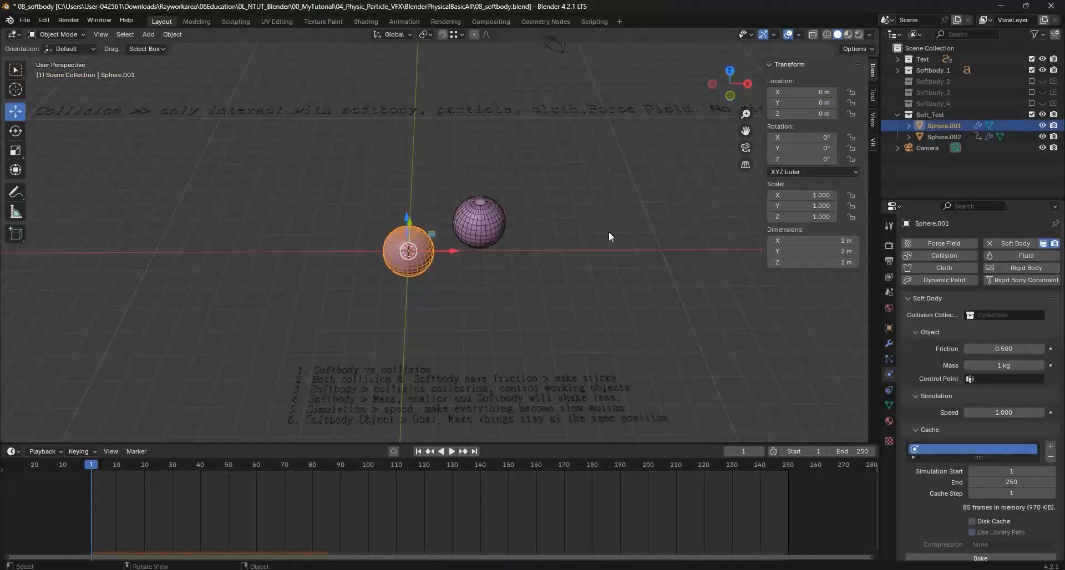
left_click(1008, 315)
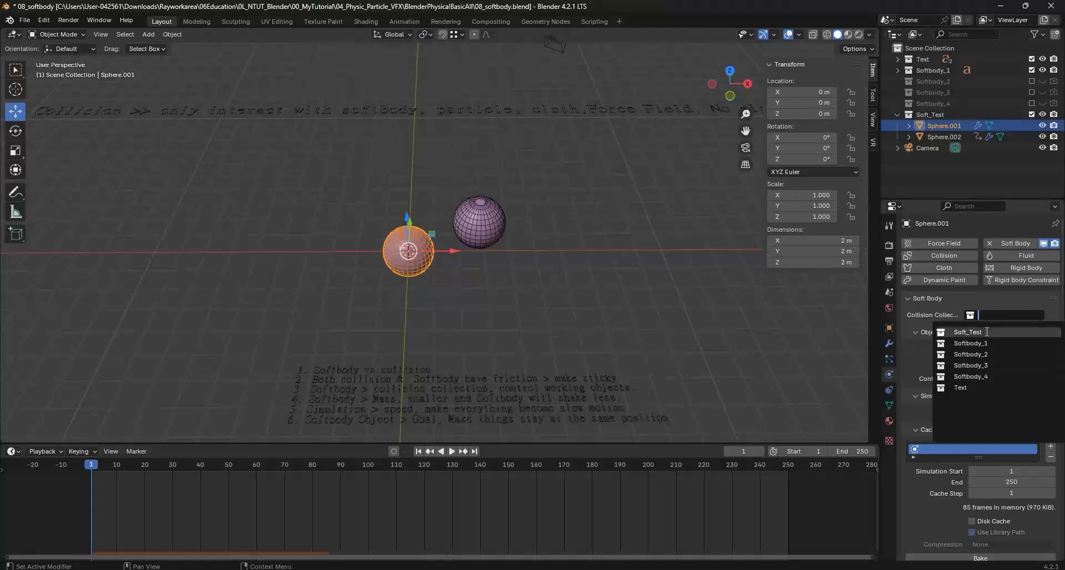
left_click(987, 332)
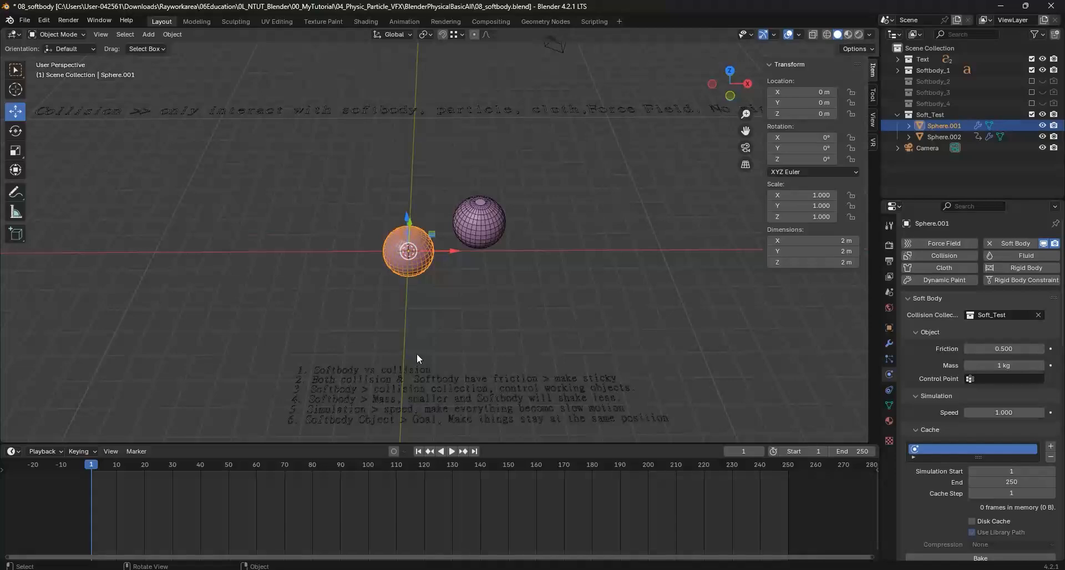
left_click(525, 278)
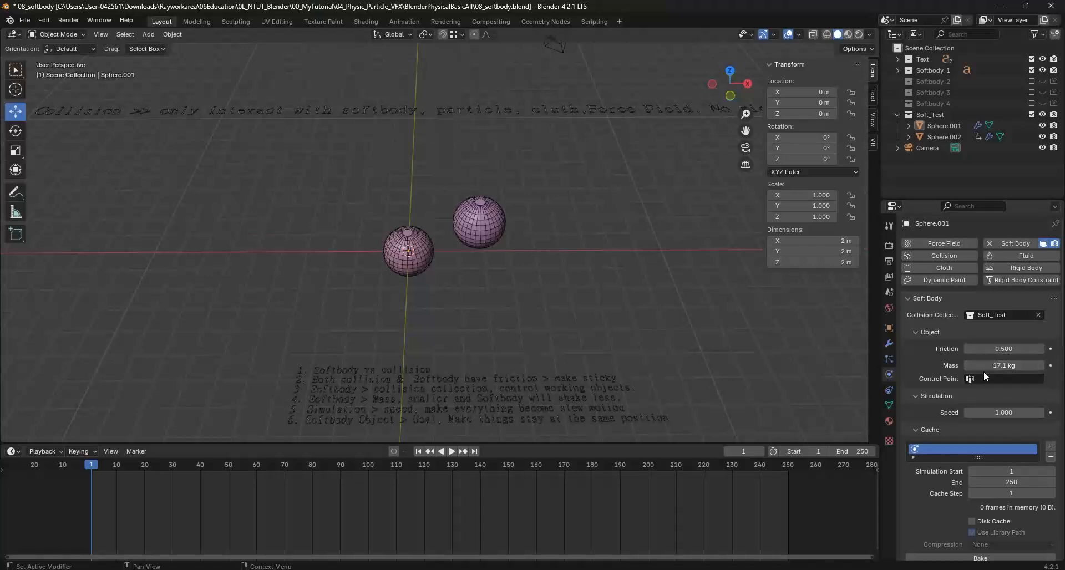
- Set the soft body sphere's mass to 20 kg, then play the simulation and return to the first frame
left_click(1001, 366)
type("20")
key("Return")
left_click(417, 244)
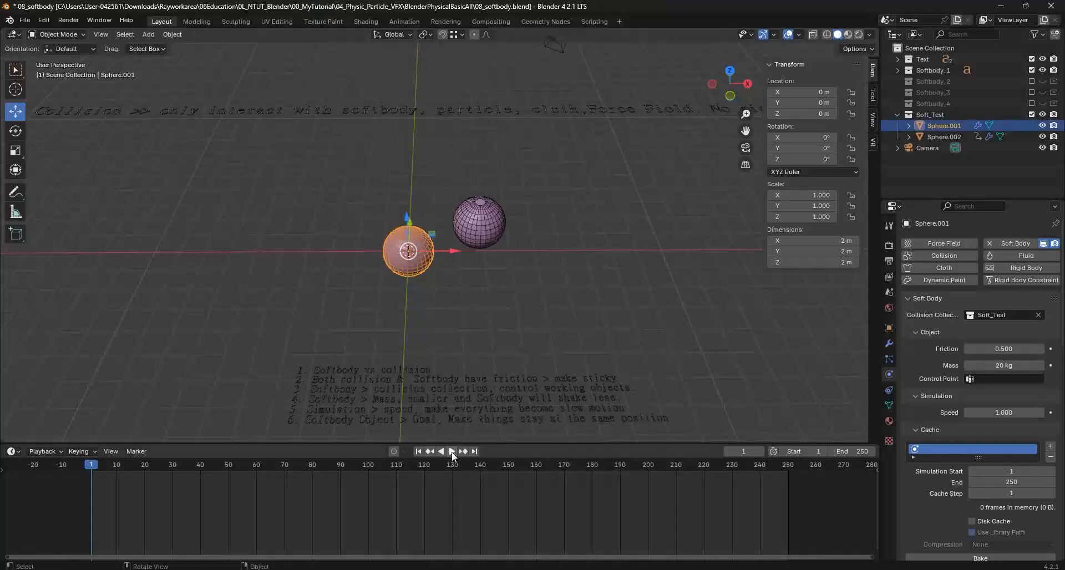
left_click(452, 451)
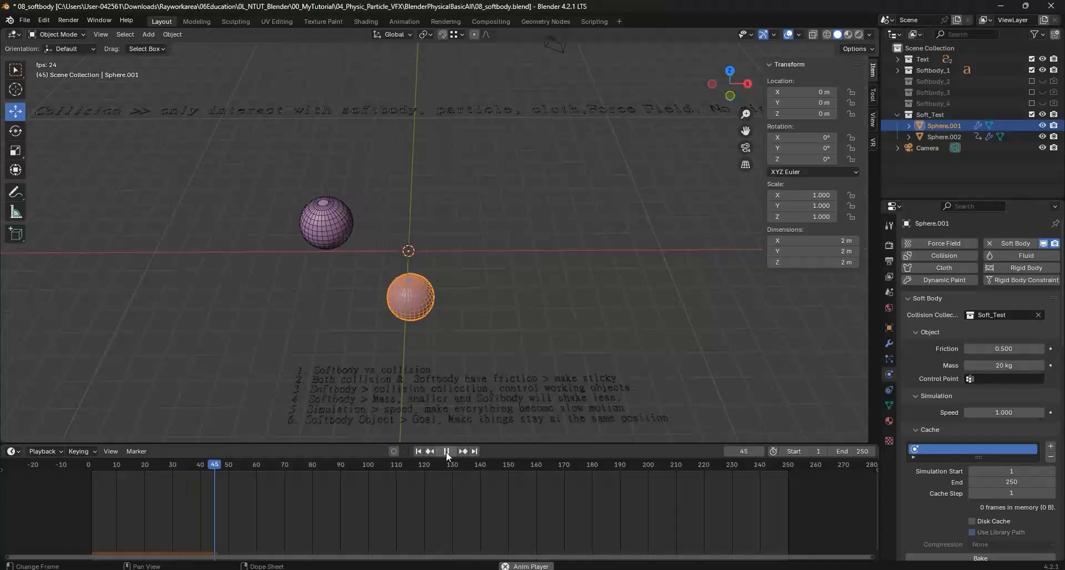
left_click(419, 452)
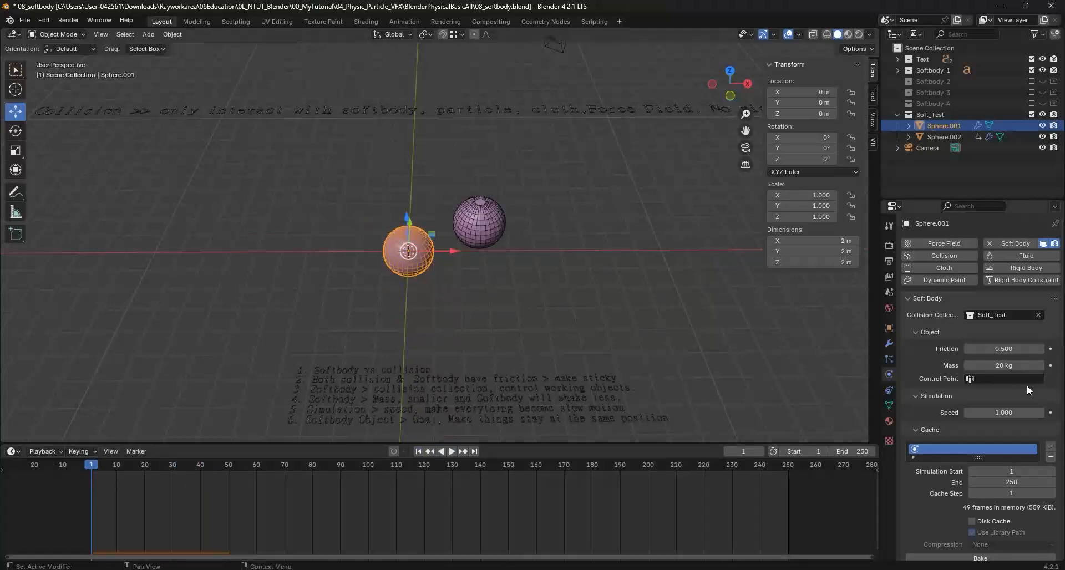
- Set the Gravity field weight of the soft body sphere to 0.05
scroll(981, 388, "down", 5)
scroll(972, 369, "down", 12)
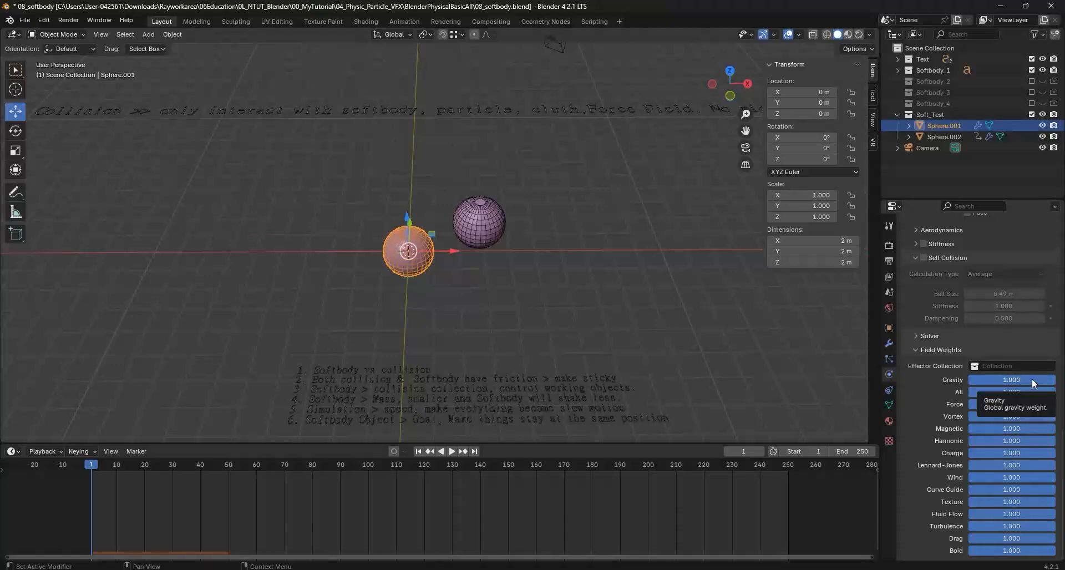
left_click_drag(1032, 380, 957, 379)
left_click(994, 380)
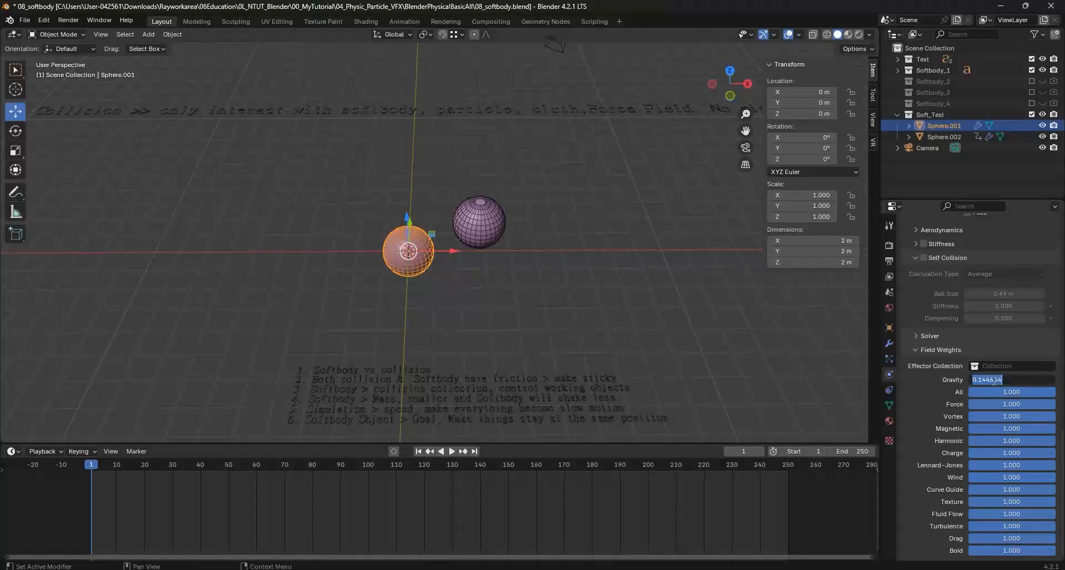
type("0.05")
key("Return")
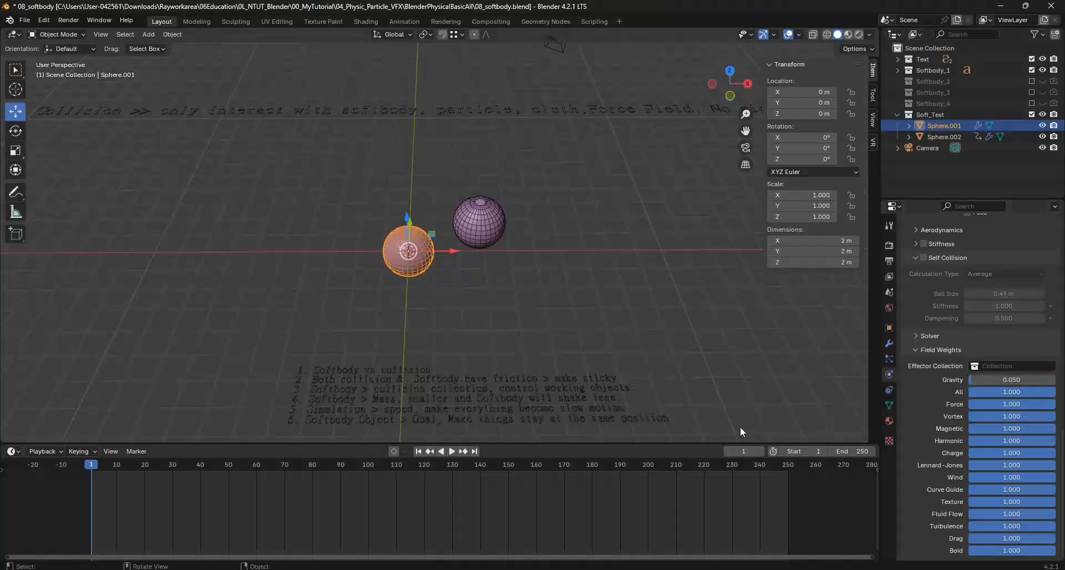
- Play the simulation from frame 1 and pause it at frame 41 to examine the soft body's deformation up close
left_click(453, 452)
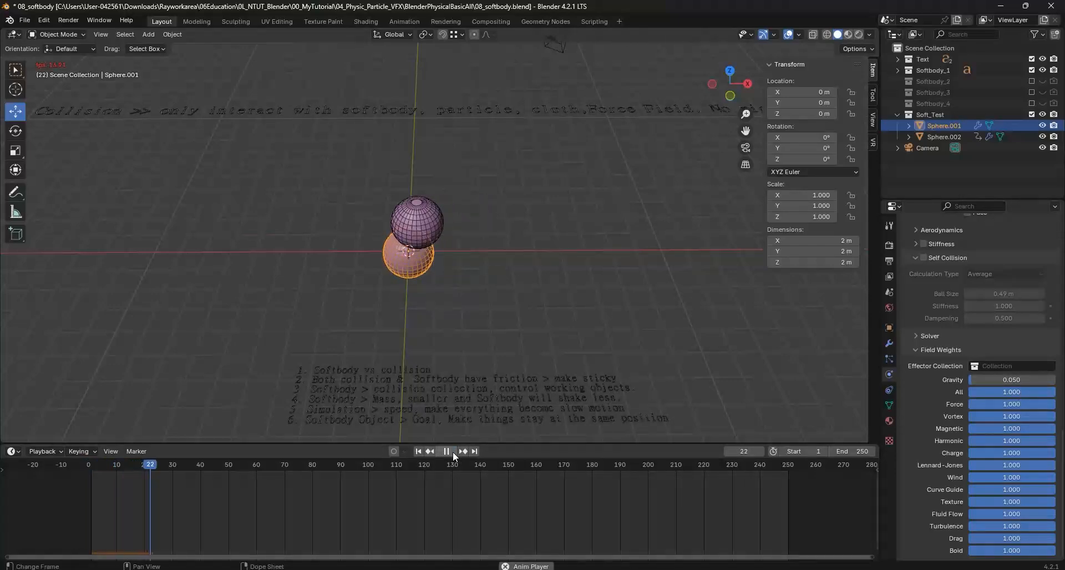
left_click(438, 304)
scroll(430, 303, "up", 5)
scroll(430, 302, "down", 2)
key("space")
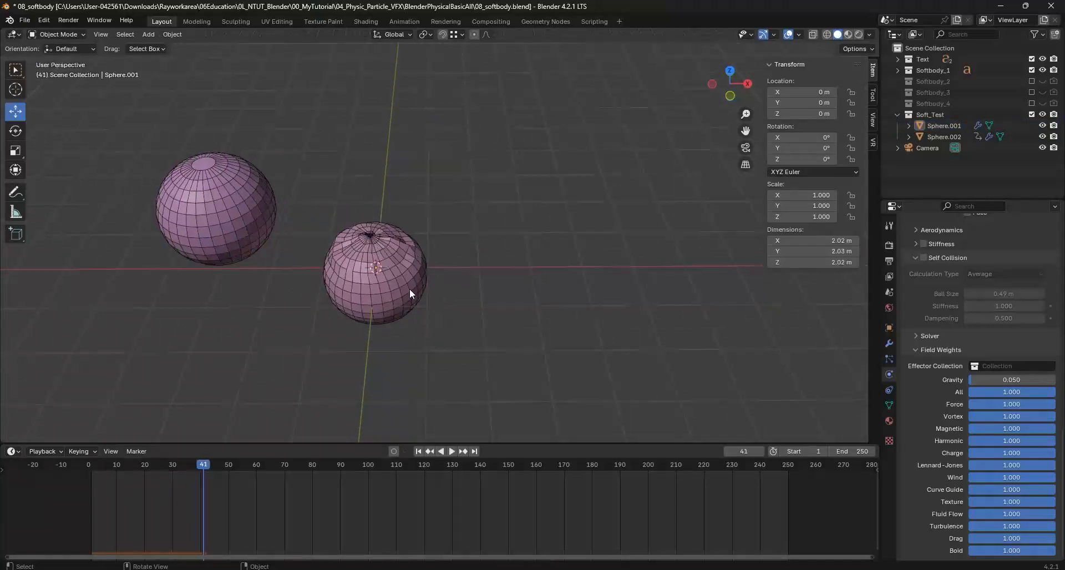
- Select the soft body sphere at the origin and set its Object friction to 30
left_click(401, 256)
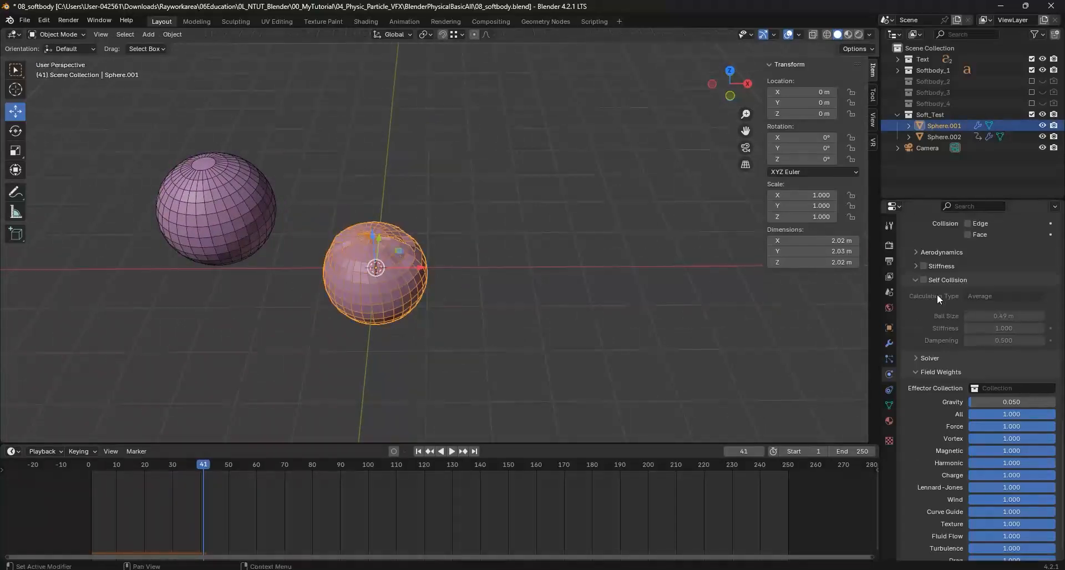
scroll(990, 318, "up", 3)
scroll(991, 317, "up", 8)
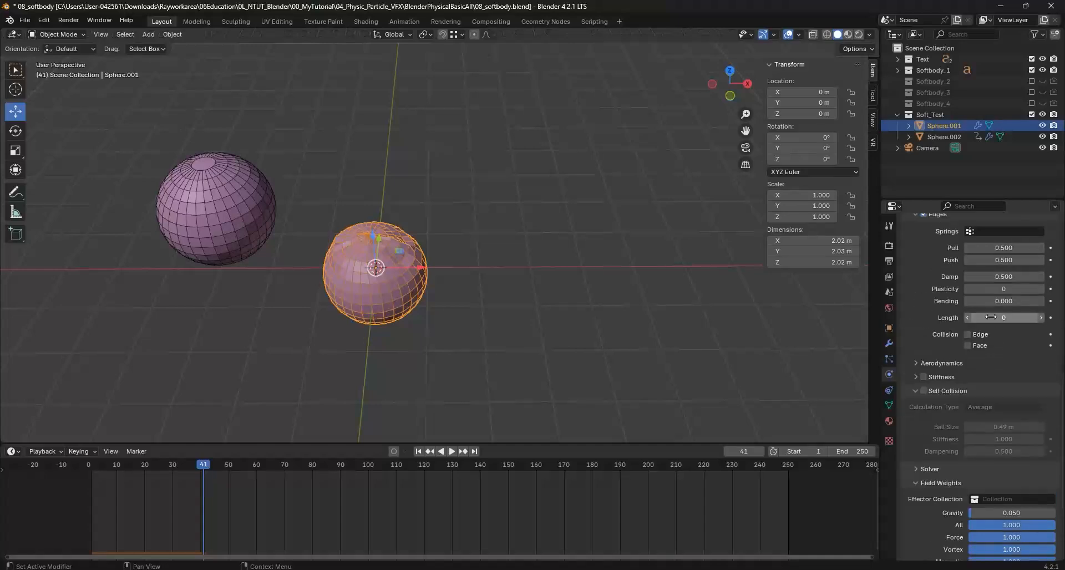
scroll(990, 316, "up", 8)
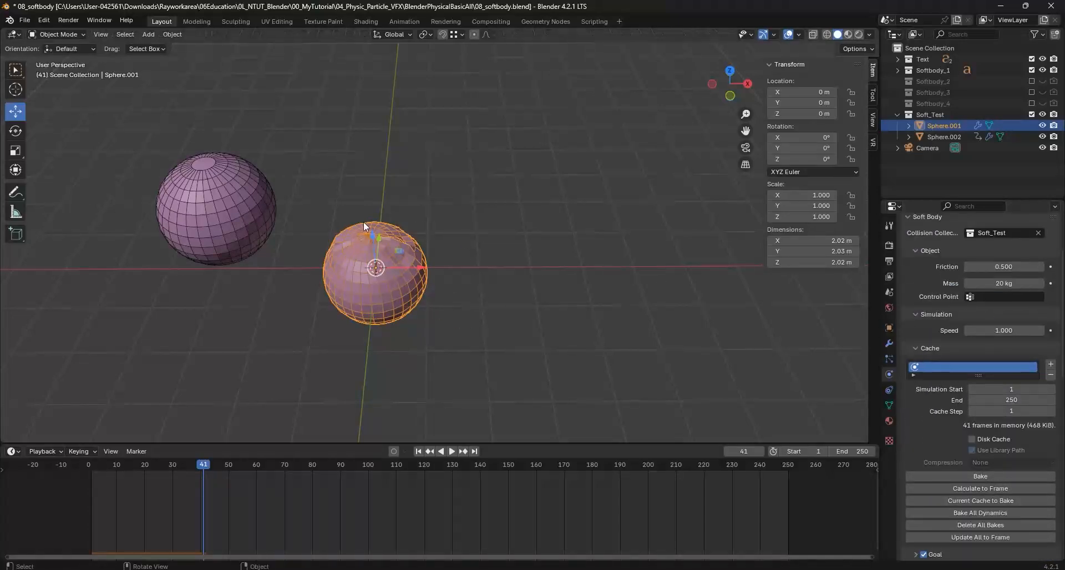
scroll(398, 241, "up", 3)
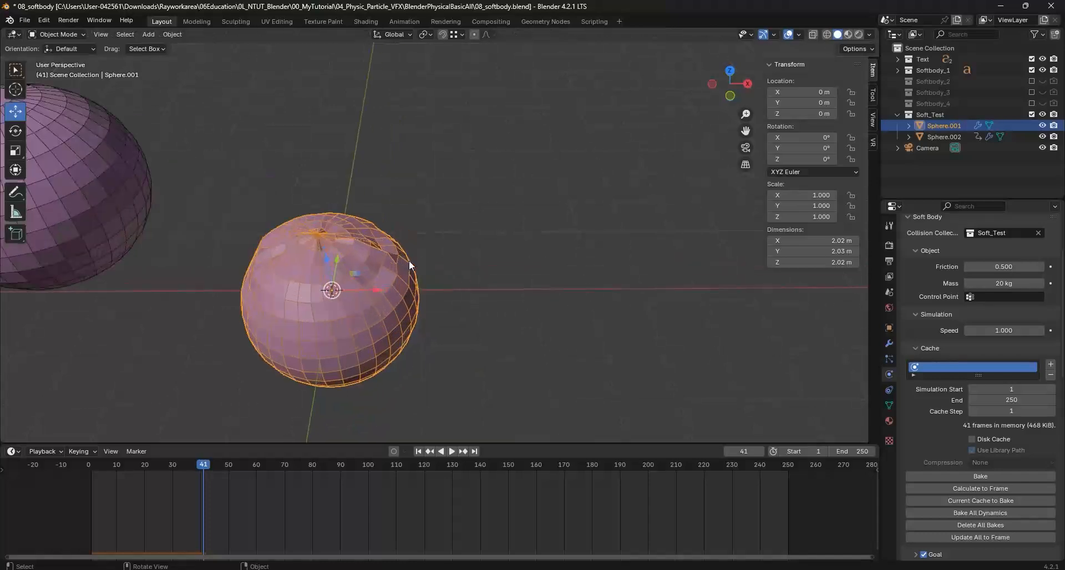
scroll(424, 254, "down", 7)
scroll(407, 255, "up", 3)
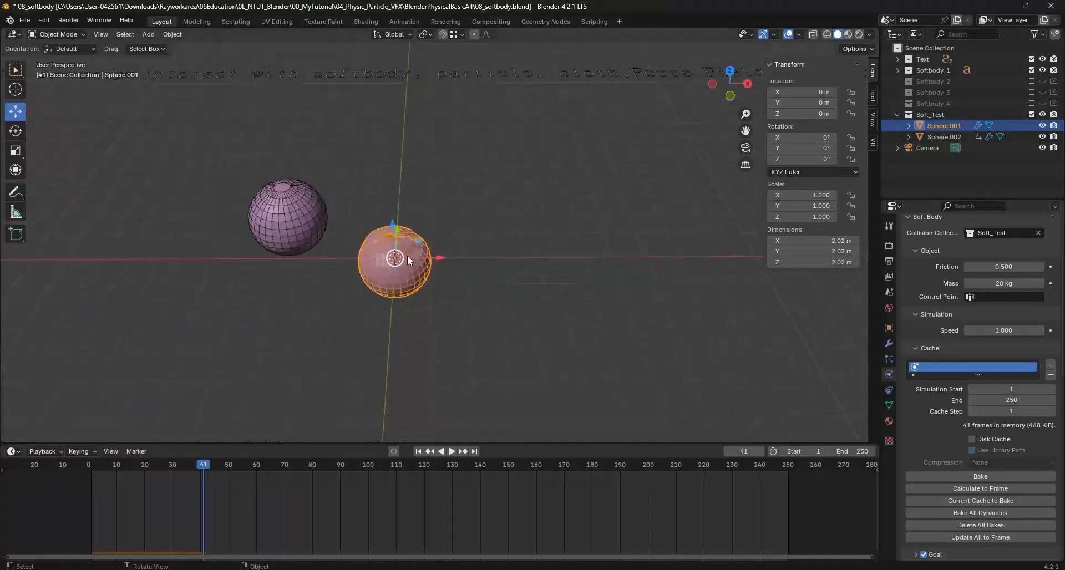
scroll(411, 255, "up", 3)
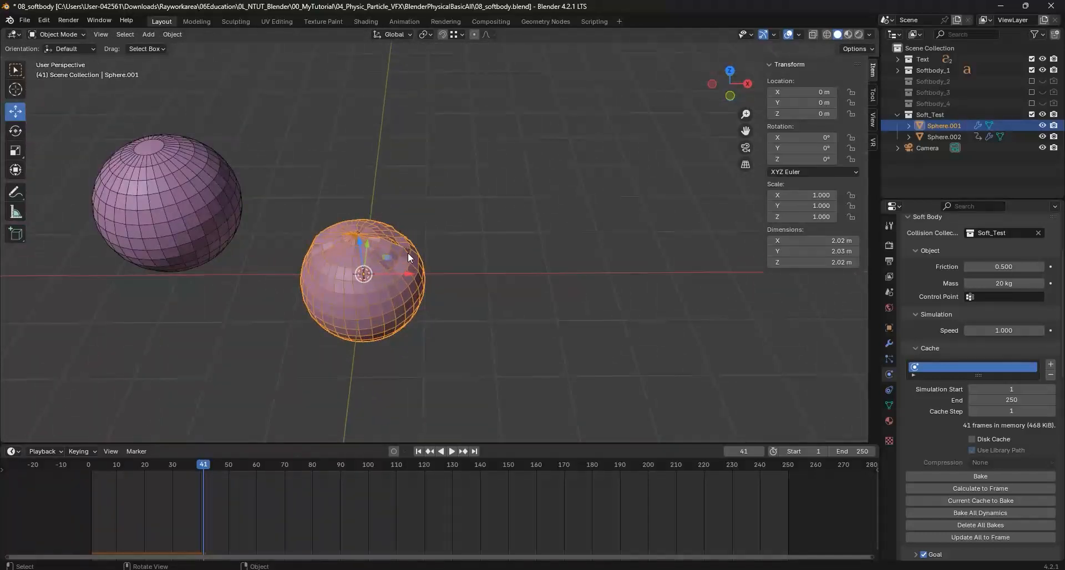
left_click_drag(992, 266, 1033, 266)
left_click(990, 267)
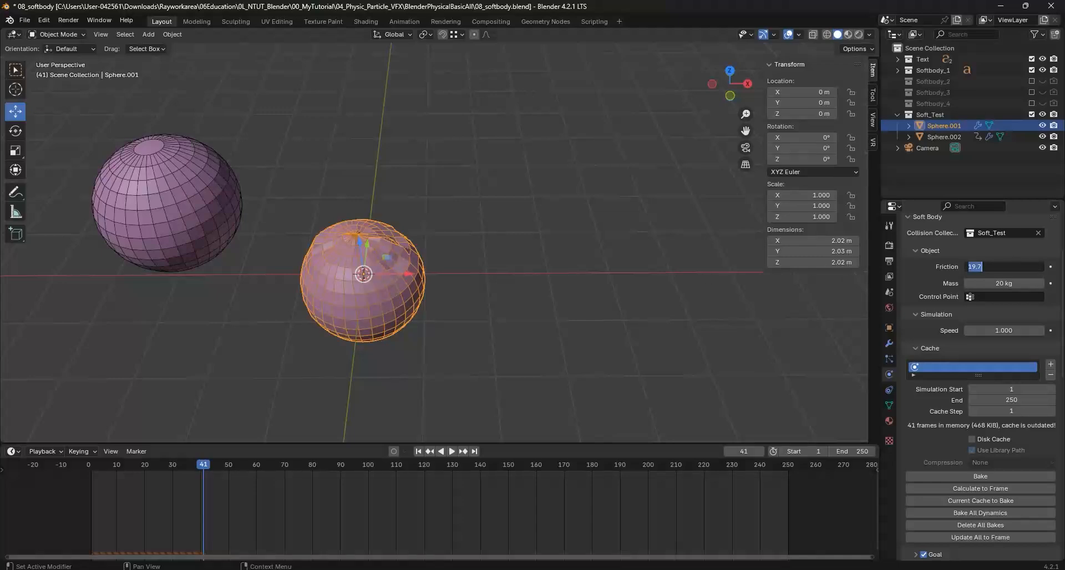
type("30")
key("Return")
- Set the collision sphere's Particle friction to 1, then play the simulation from frame 1 and pause it at frame 122
left_click(168, 174)
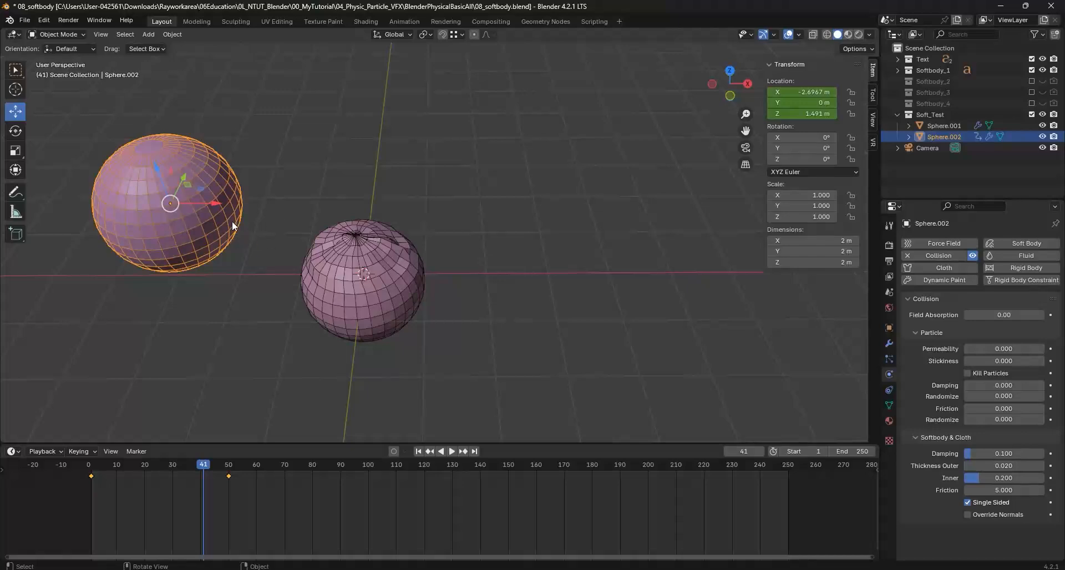
left_click_drag(977, 408, 1042, 409)
left_click(418, 451)
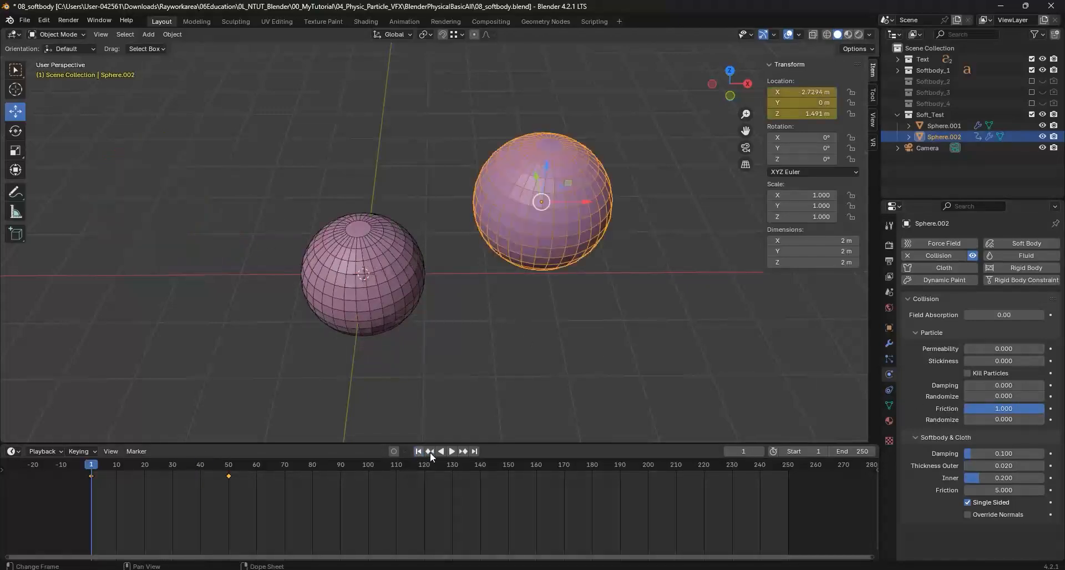
left_click(452, 451)
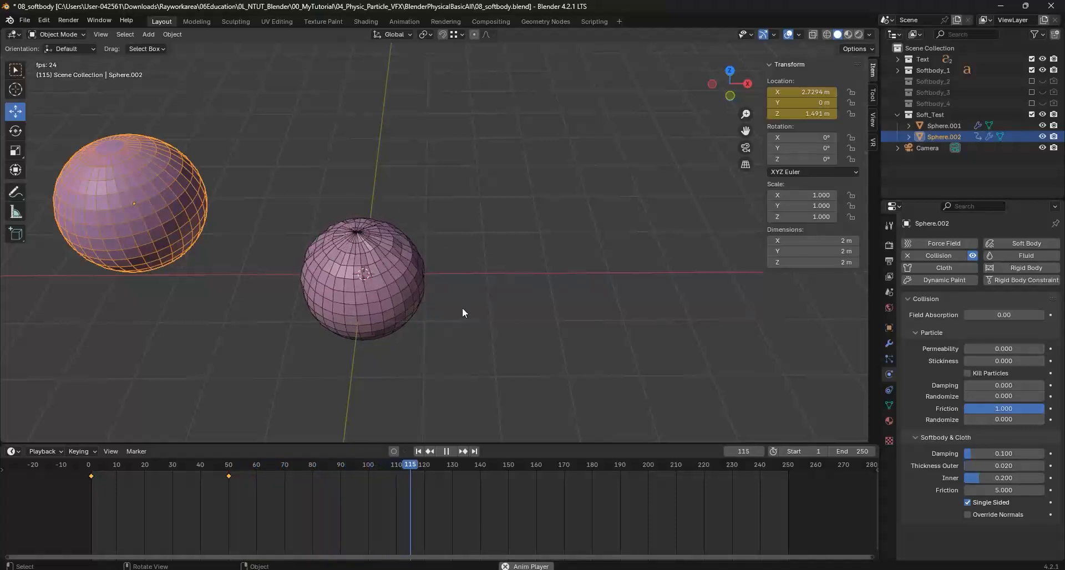
left_click(446, 452)
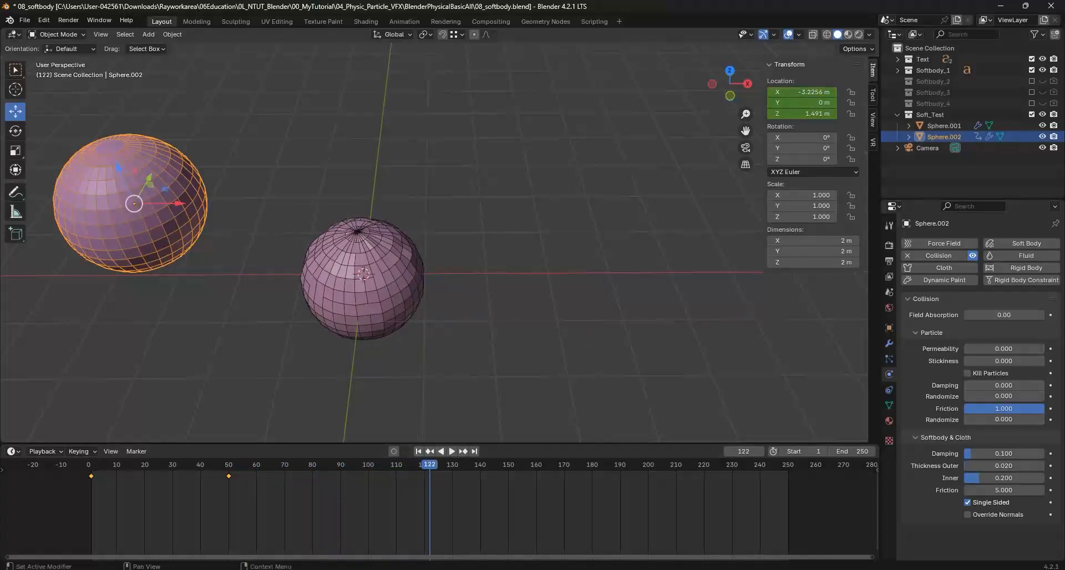
- Set the soft body sphere's mass to 1 kg, then replay the simulation from frame 1 and pause it at frame 81
left_click(380, 252)
left_click(1007, 366)
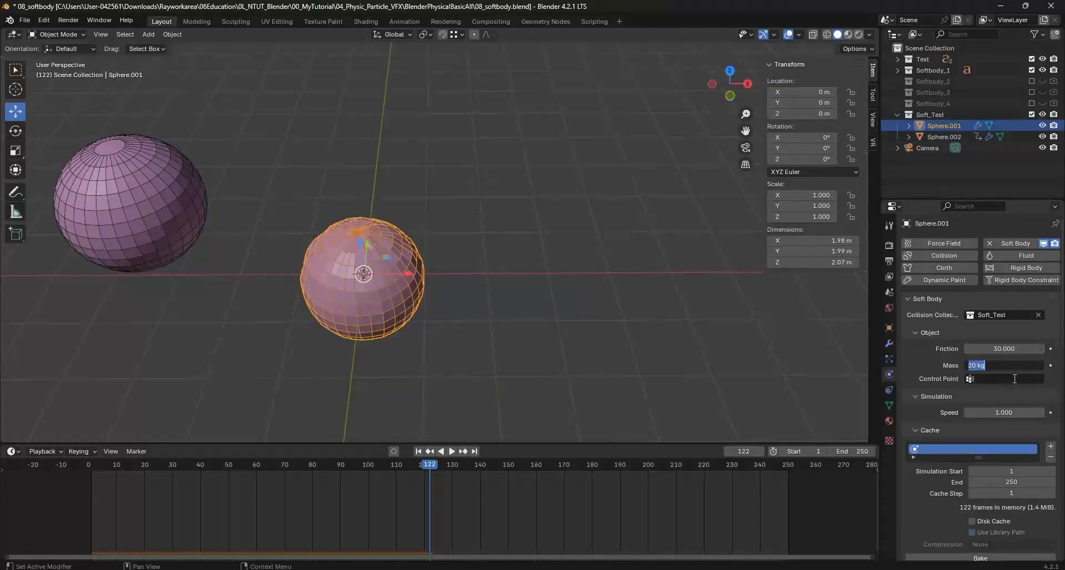
type("1")
key("Return")
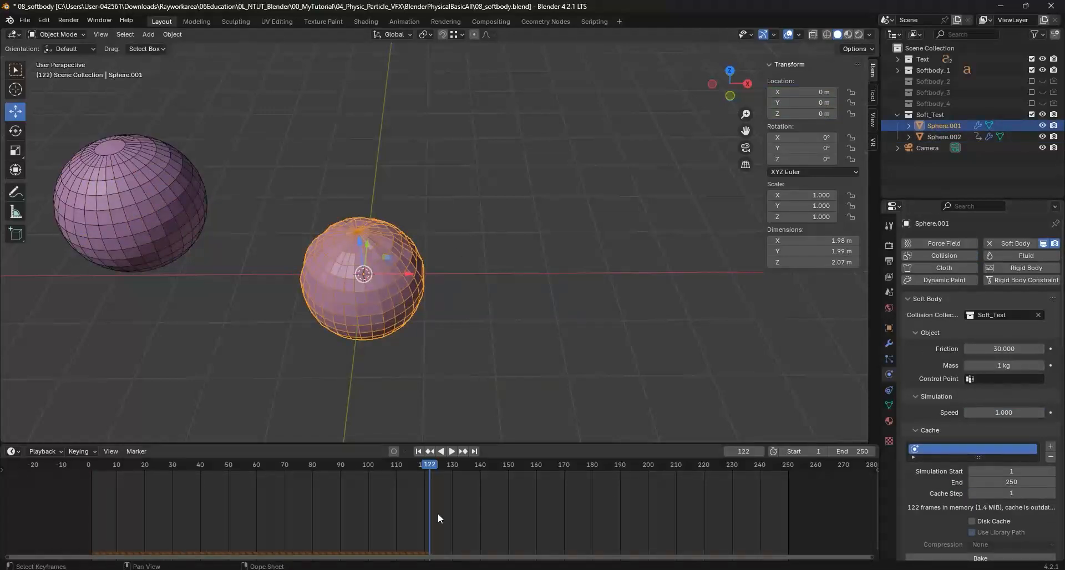
left_click(418, 451)
left_click(452, 451)
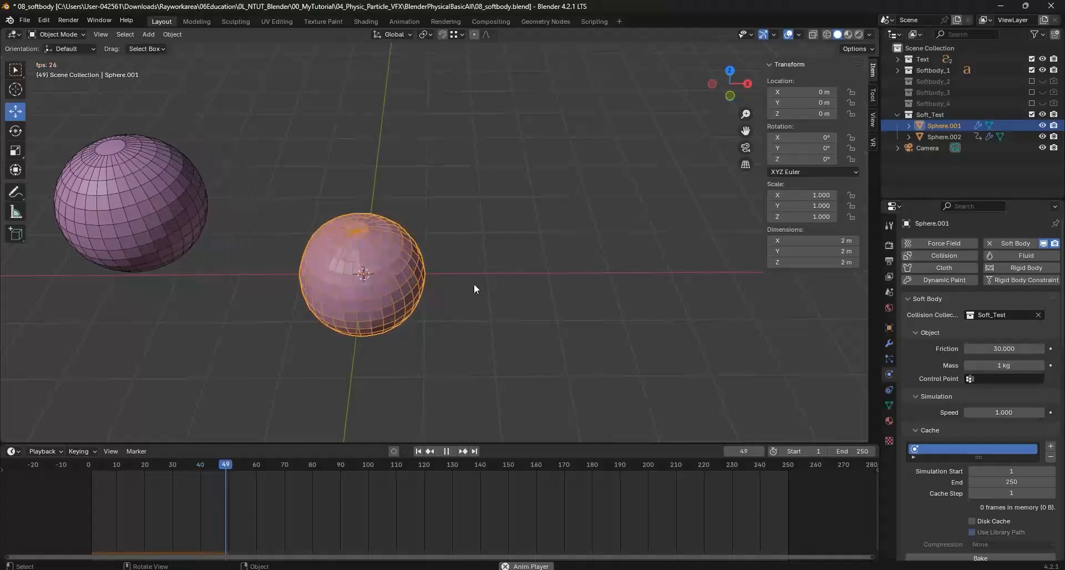
key("space")
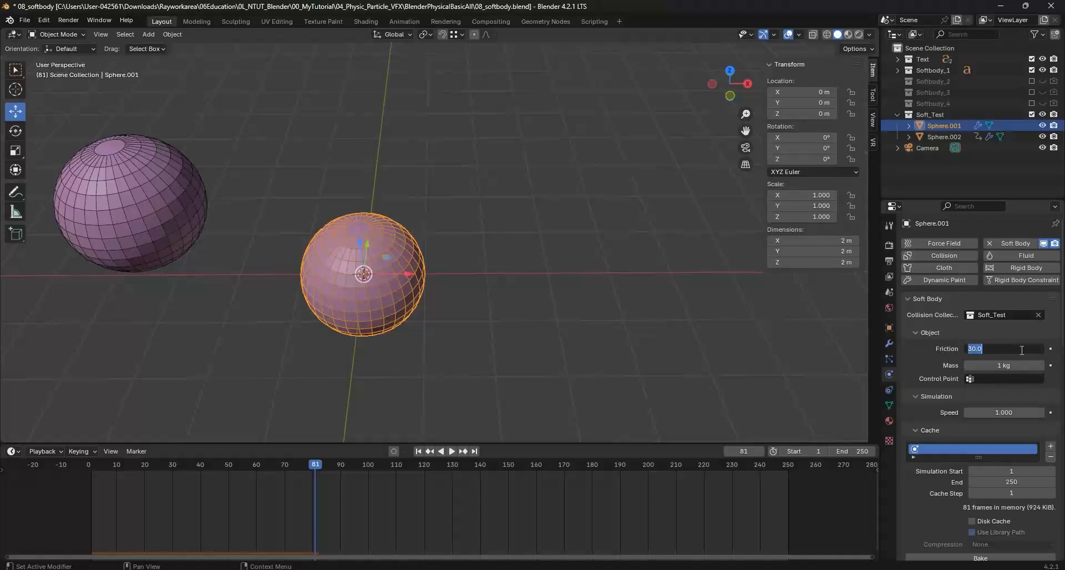
- Set the soft body sphere's friction to 5 and the collision sphere's Particle friction to 0, then deselect everything
type("5")
key("Return")
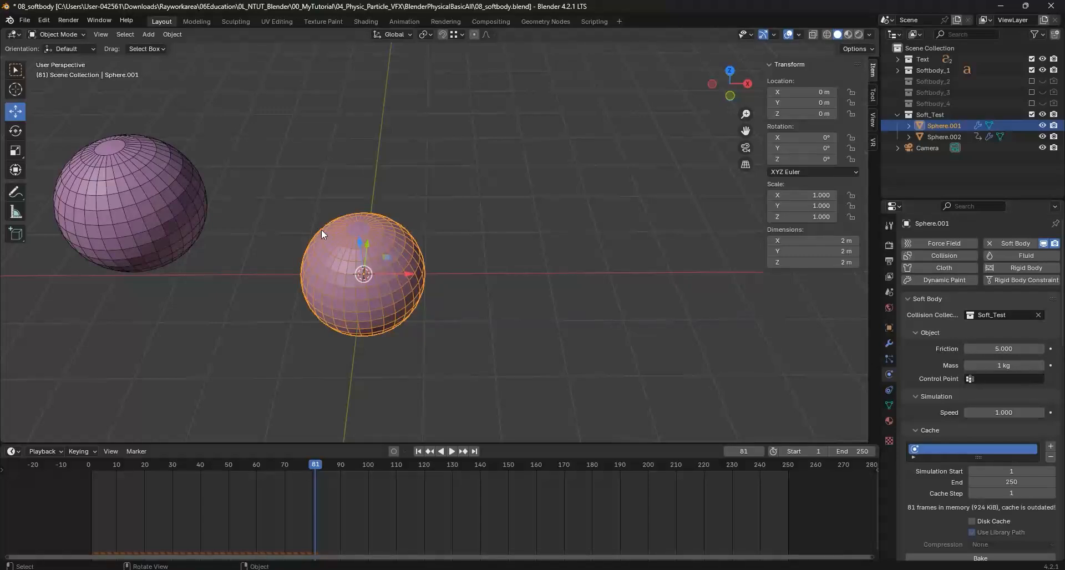
left_click(198, 191)
left_click(1012, 406)
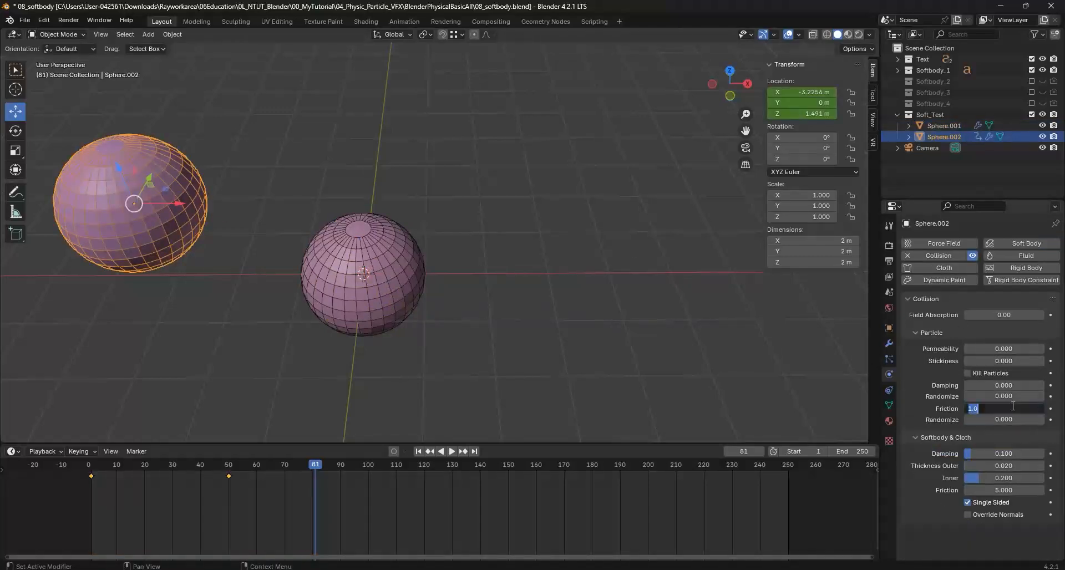
type("0")
key("Return")
left_click(515, 288)
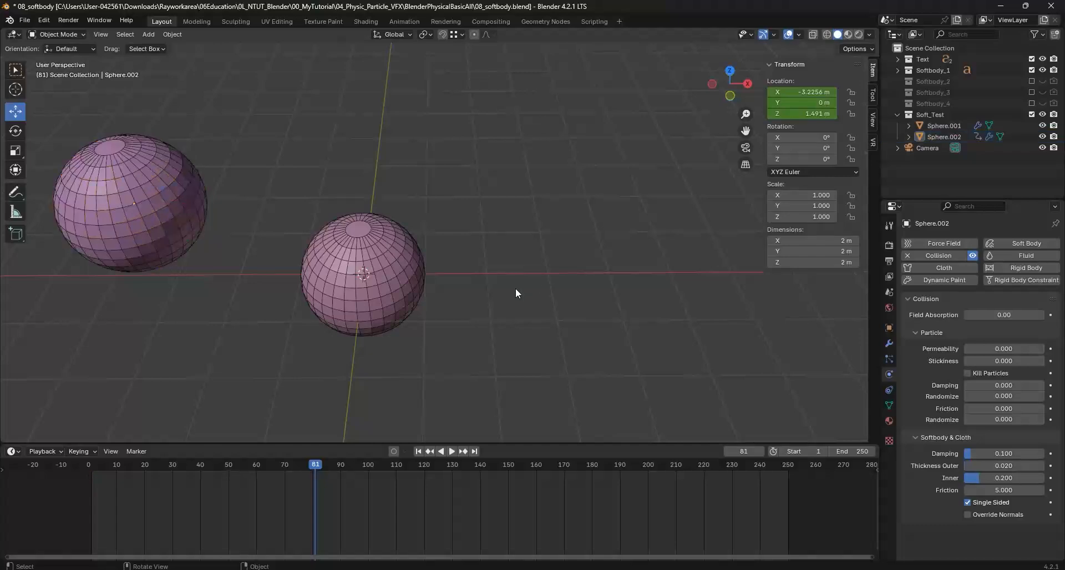
- Select the soft body sphere again and return the timeline to frame 1
middle_click_drag(515, 288, 422, 200)
left_click(434, 199)
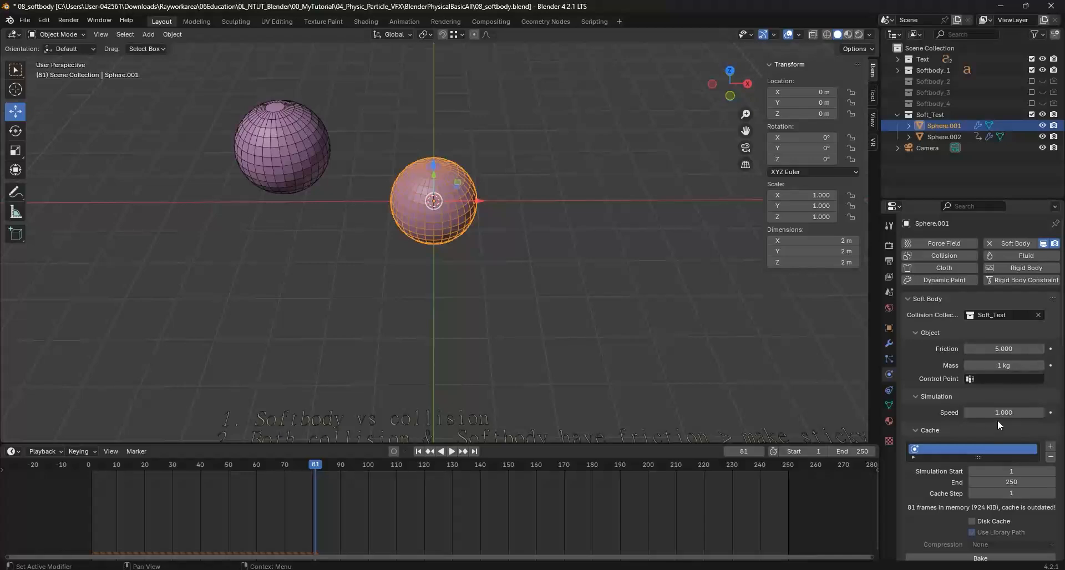
left_click(417, 452)
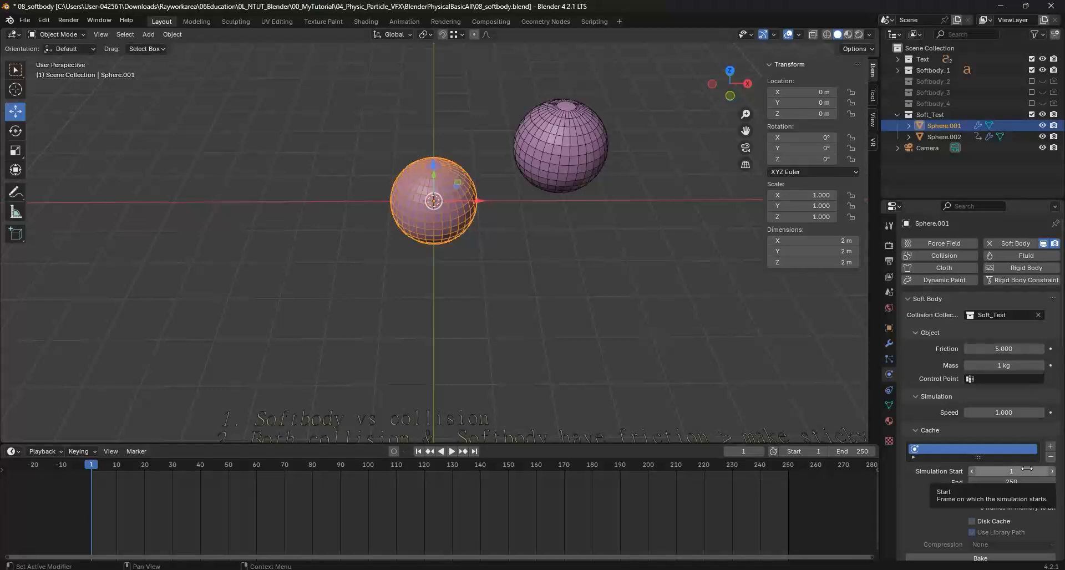
- Examine the soft body sphere's Cache, Edges and Self Collision settings
scroll(1027, 469, "down", 4)
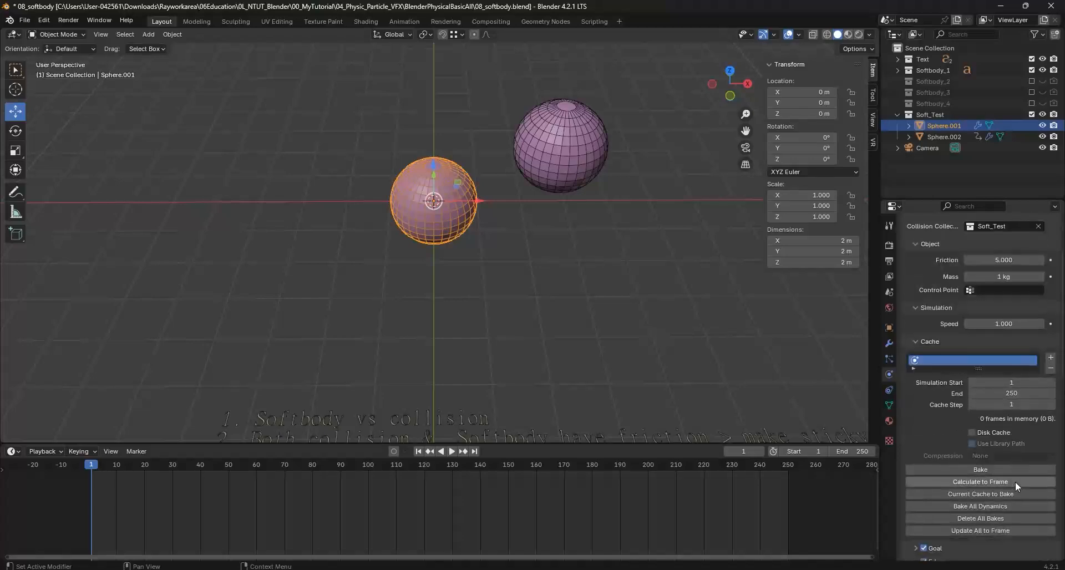
scroll(1015, 482, "down", 4)
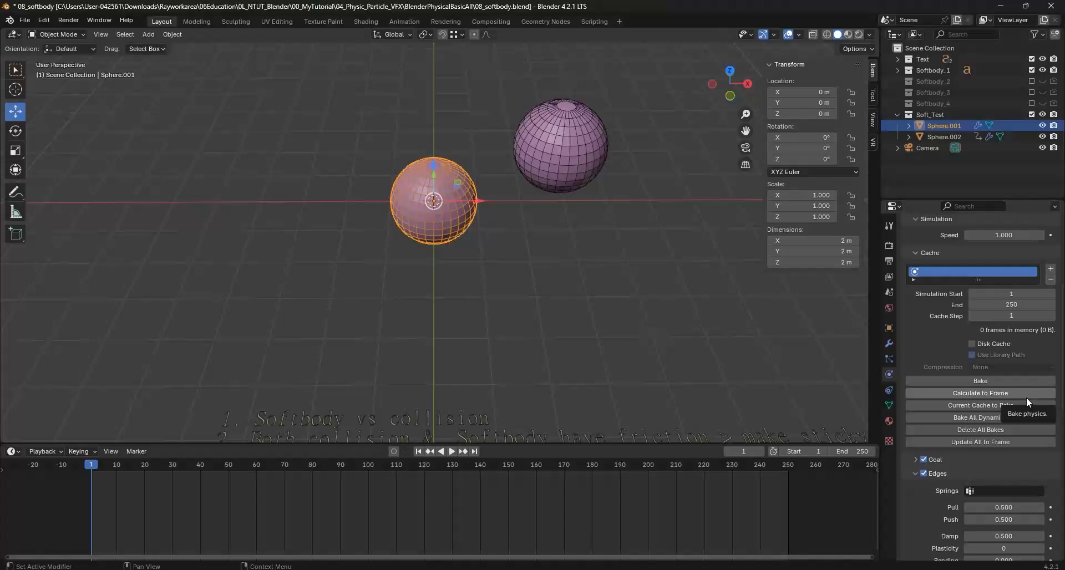
scroll(1023, 395, "down", 6)
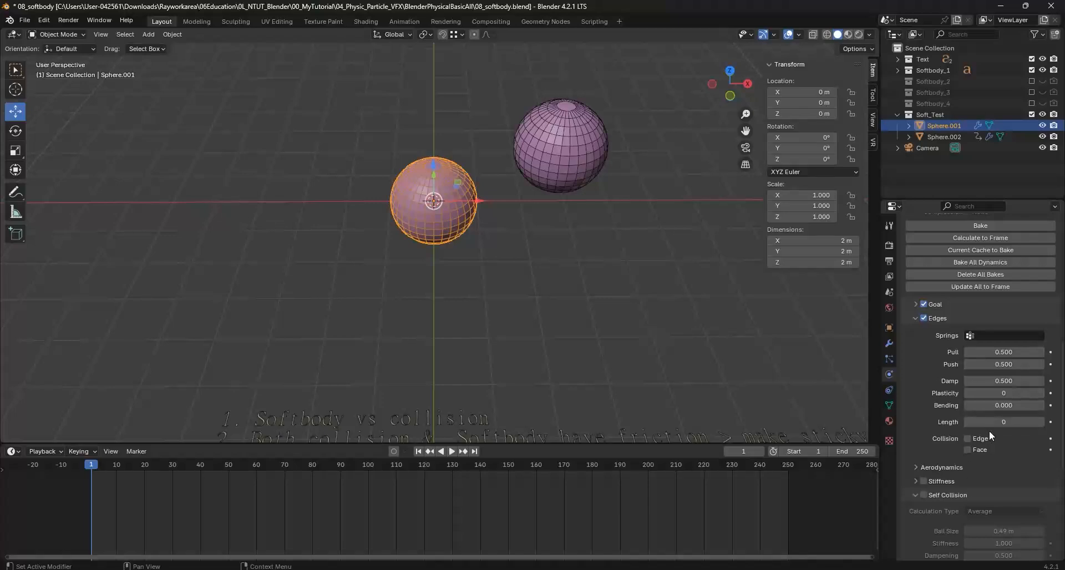
scroll(991, 432, "down", 3)
scroll(993, 417, "up", 2)
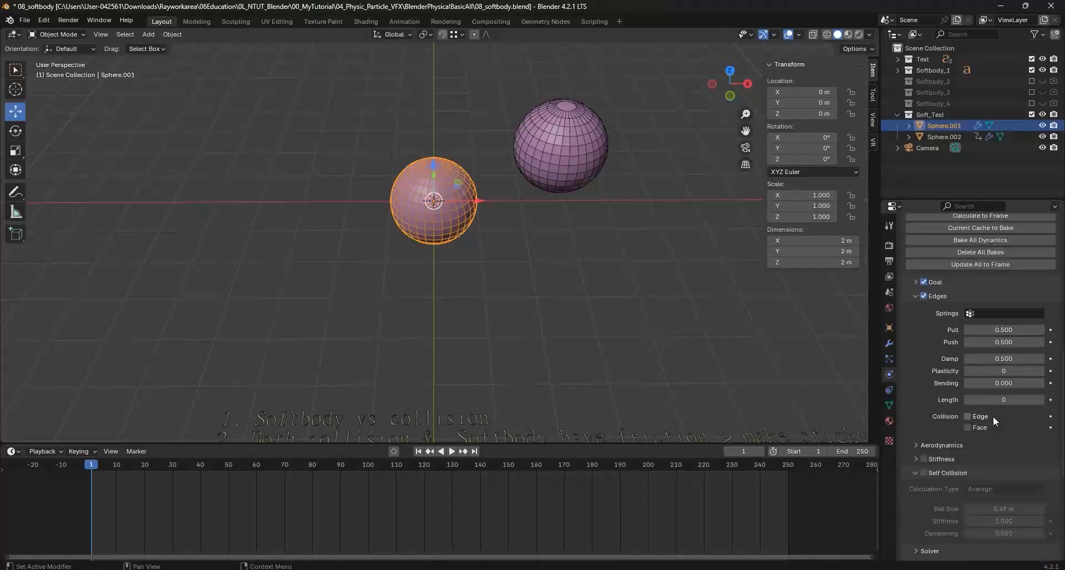
scroll(993, 415, "up", 3)
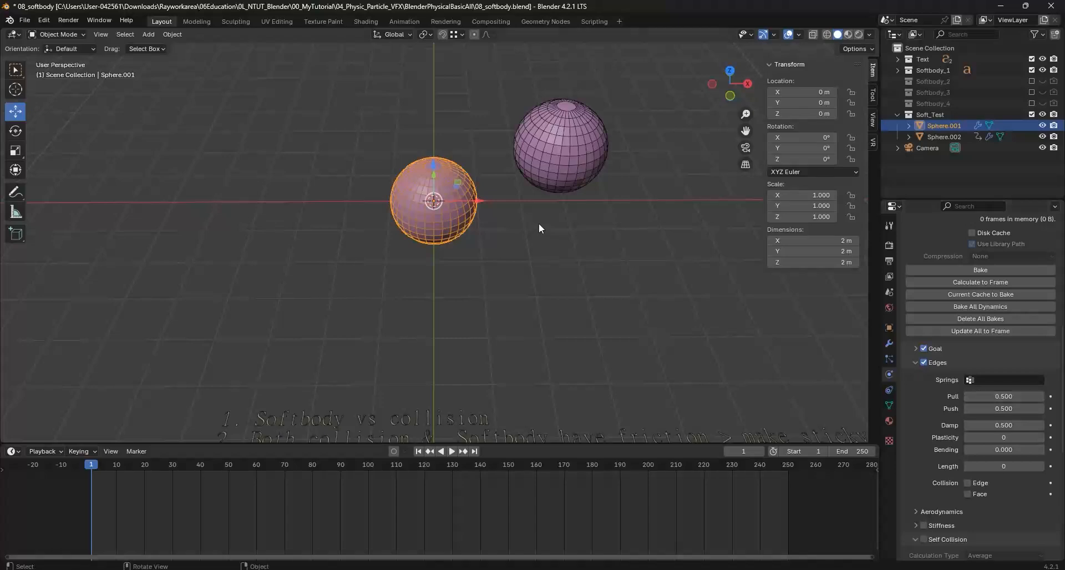
- Annotate the soft body sphere's upper front with a marked point, two arrows aiming inward and two aiming outward, then leave annotation mode
scroll(510, 200, "up", 4)
mouse_move(484, 182)
middle_mouse_down()
mouse_move(500, 154)
mouse_move(492, 245)
mouse_move(497, 184)
mouse_move(488, 180)
middle_mouse_up()
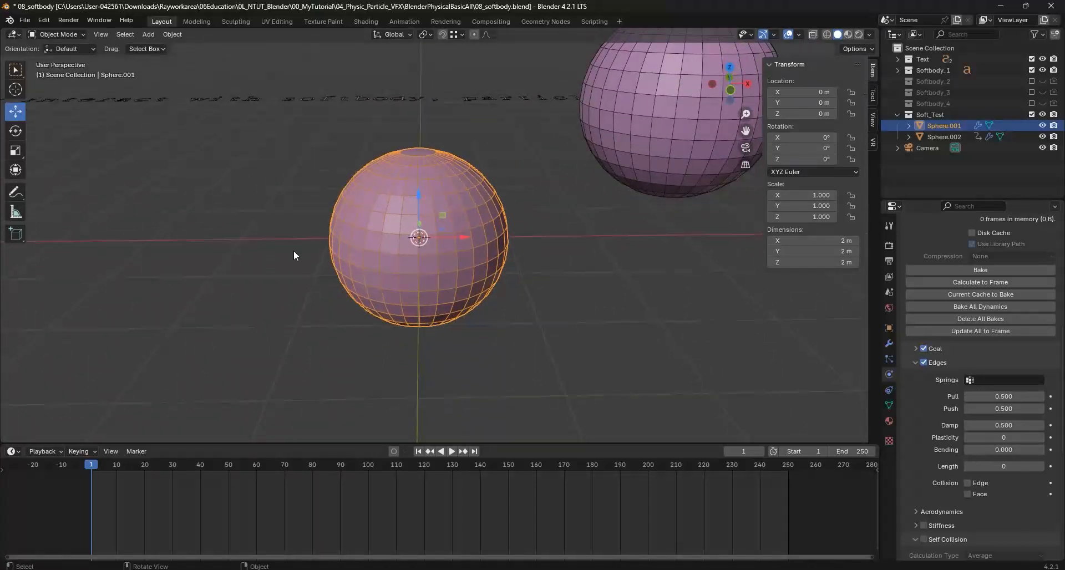
left_click(24, 192)
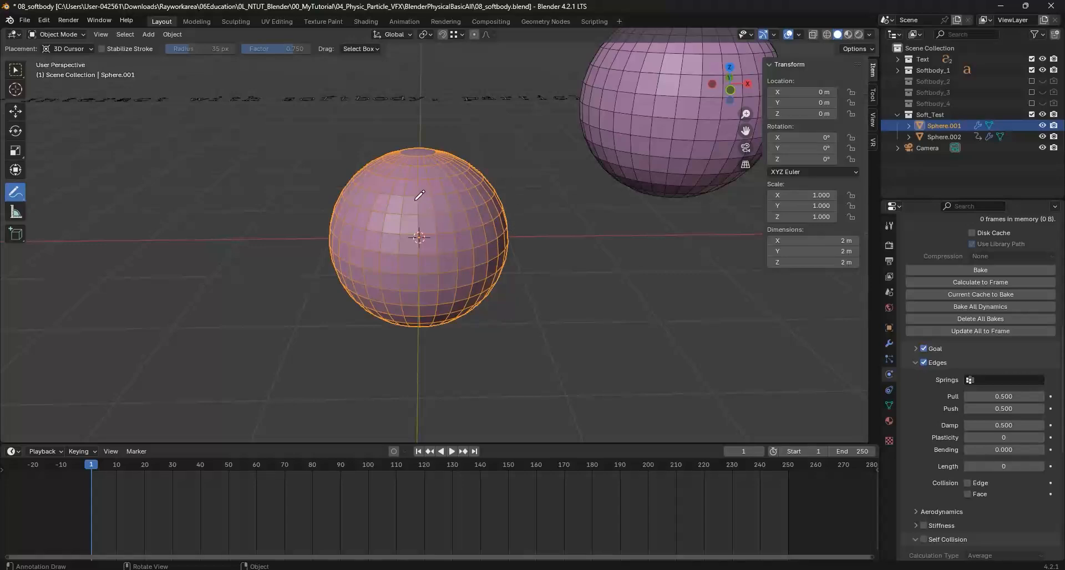
left_click_drag(419, 195, 419, 200)
scroll(409, 184, "up", 2)
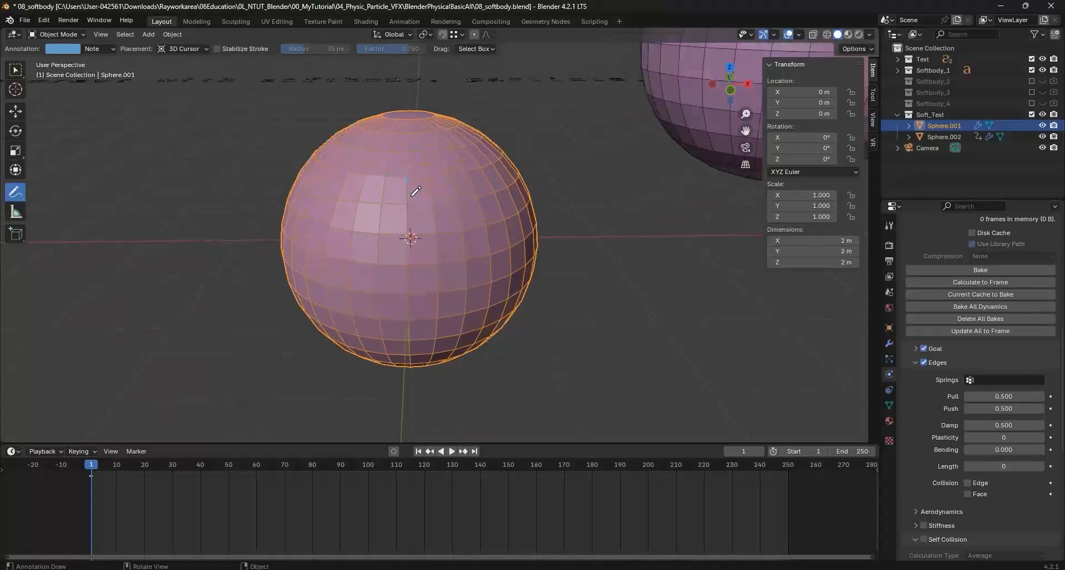
mouse_move(443, 156)
left_mouse_down()
mouse_move(423, 168)
mouse_move(434, 170)
left_mouse_up()
mouse_move(352, 150)
left_mouse_down()
mouse_move(374, 170)
mouse_move(441, 181)
left_mouse_up()
scroll(393, 172, "up", 1)
mouse_move(366, 178)
left_mouse_down()
mouse_move(327, 180)
mouse_move(334, 192)
left_mouse_up()
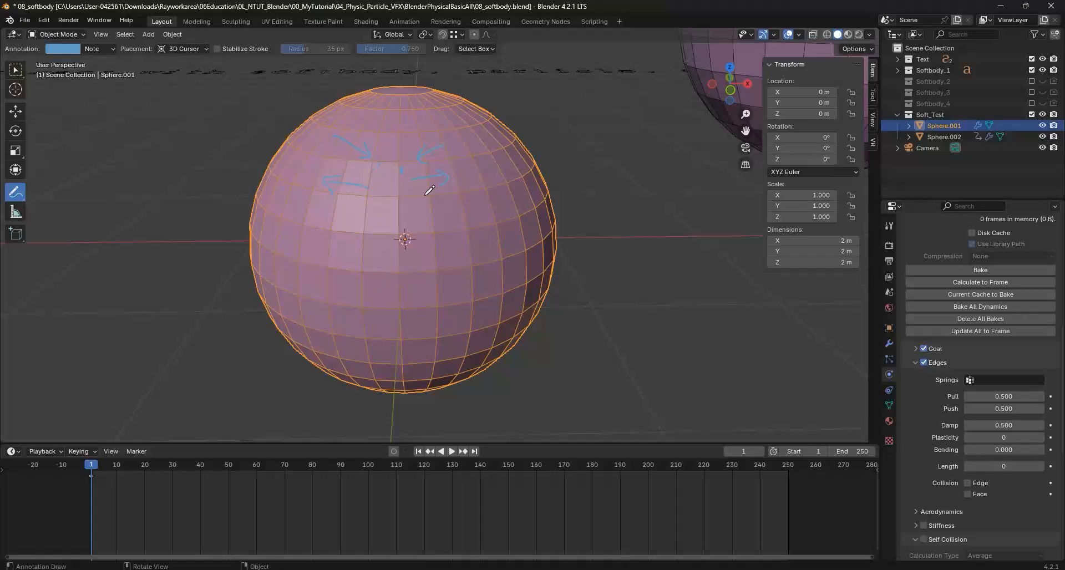
left_click(15, 69)
- Set the soft body's Edges Pull to 0.98, then play the simulation and pause it at frame 163
left_click(1016, 398)
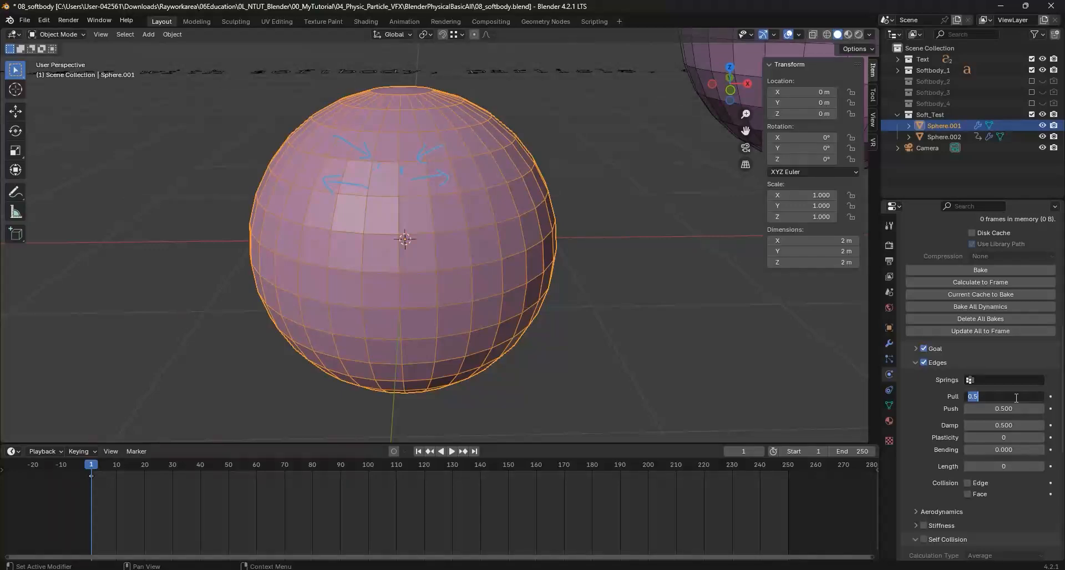
type("0.999")
key("Return")
left_click(982, 397)
type("0.98")
key("Return")
left_click(451, 451)
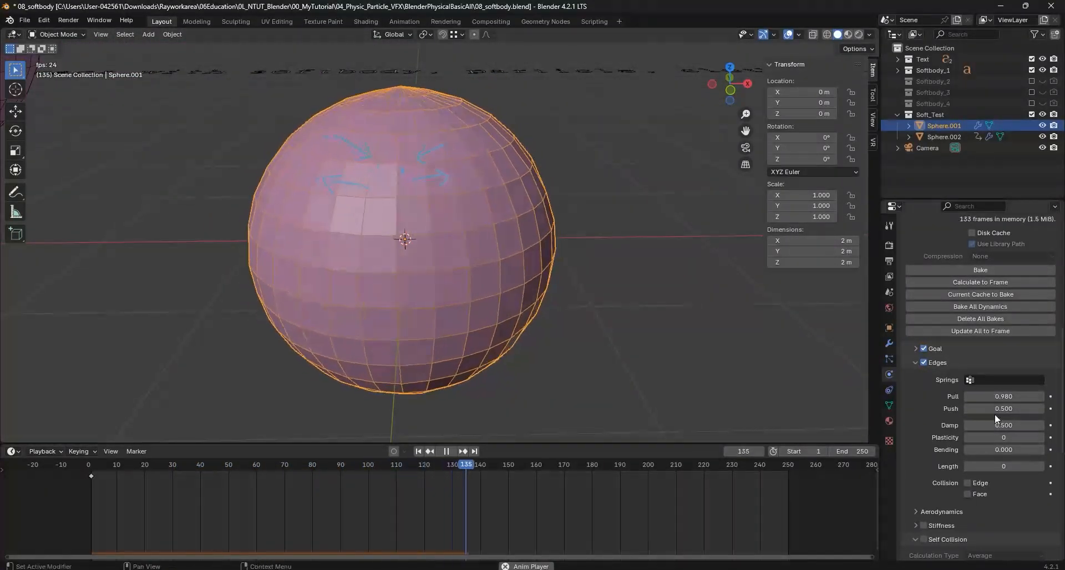
key("space")
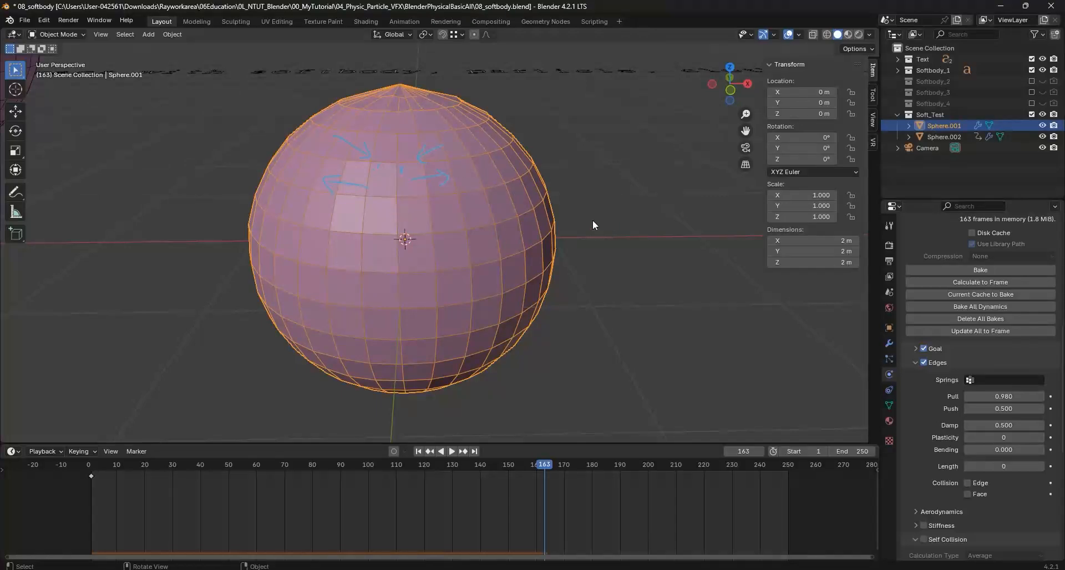
- Set the soft body's Edges Push to 0.4 and replay the simulation from frame 1
left_click_drag(1009, 409, 968, 410)
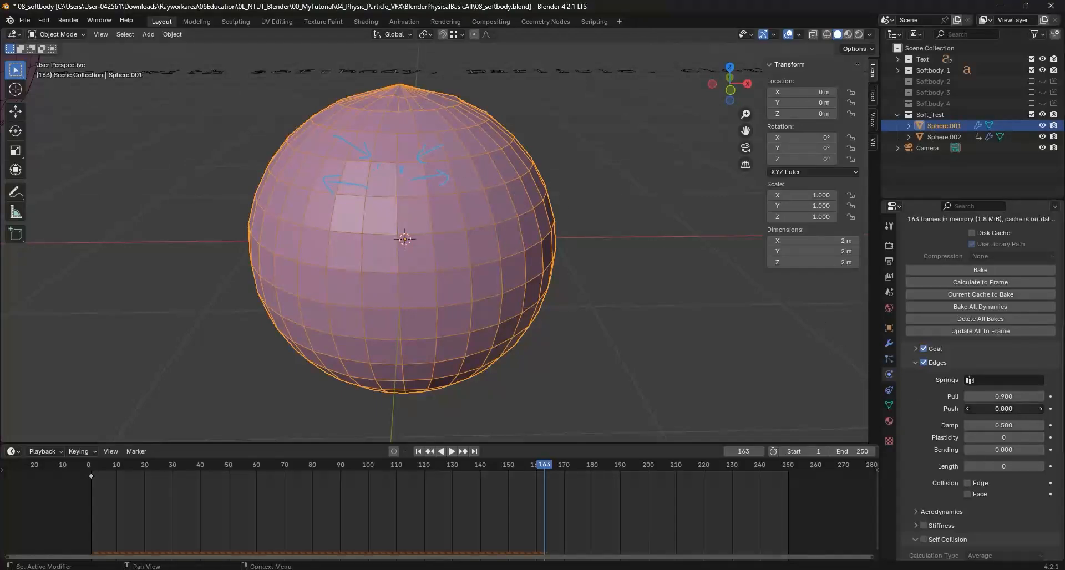
left_click(968, 409)
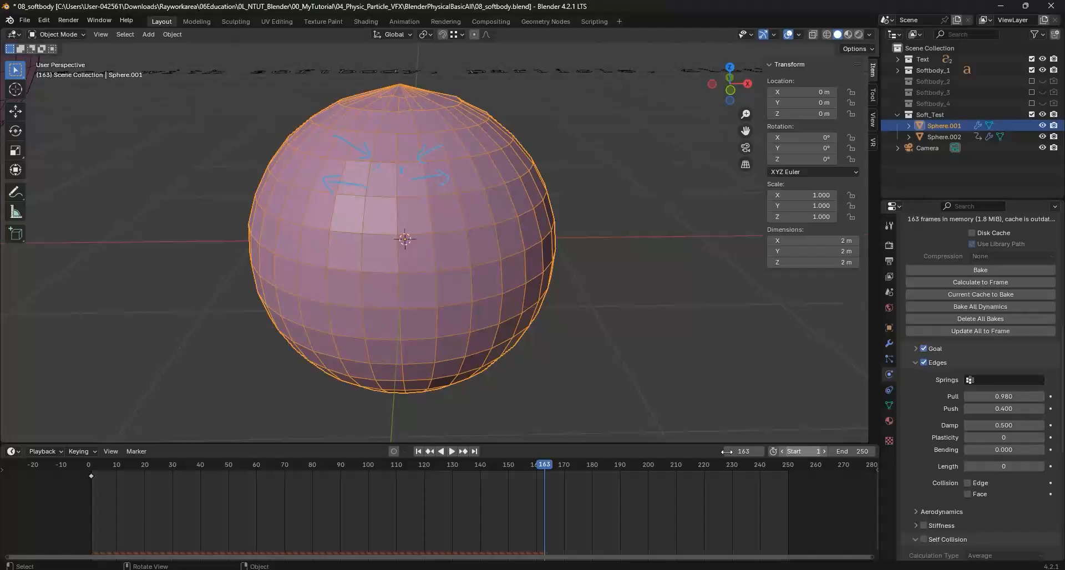
left_click(430, 452)
left_click(451, 452)
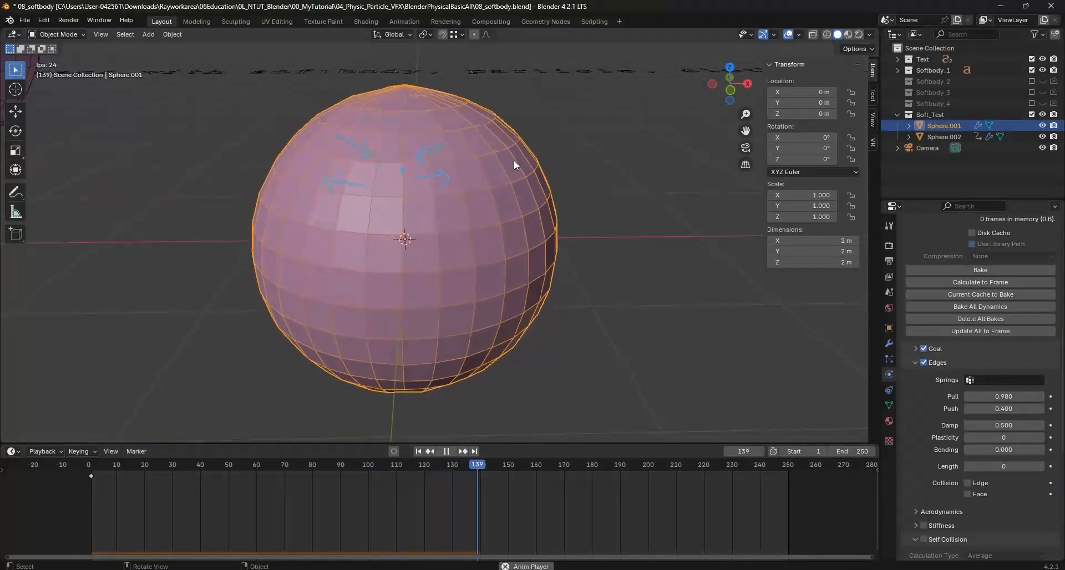
- Pause the simulation at frame 169, set the soft body's Edges Damp to 43.1 and return to frame 1
key("space")
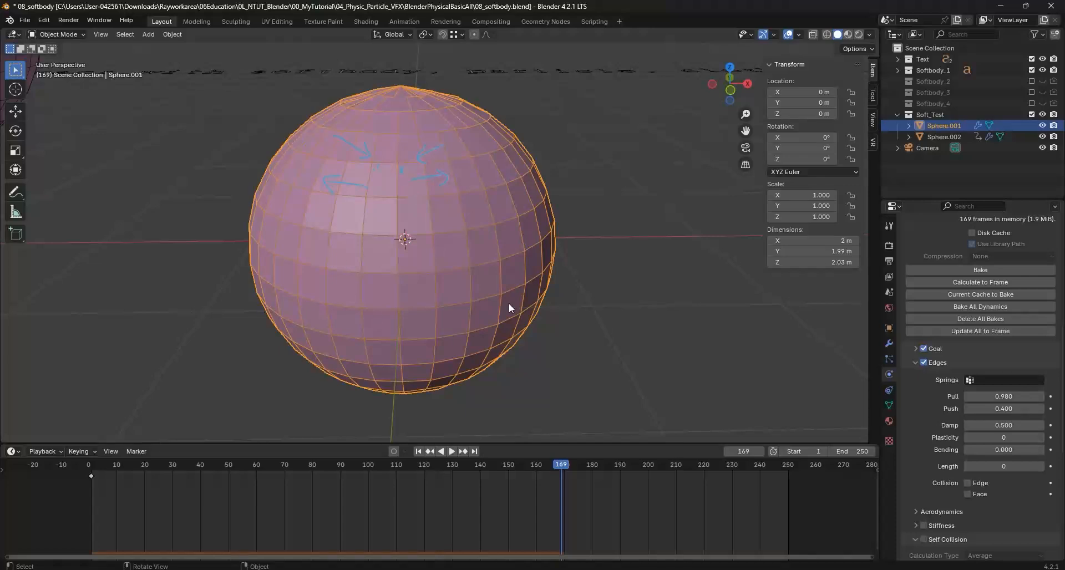
left_click_drag(993, 426, 1054, 426)
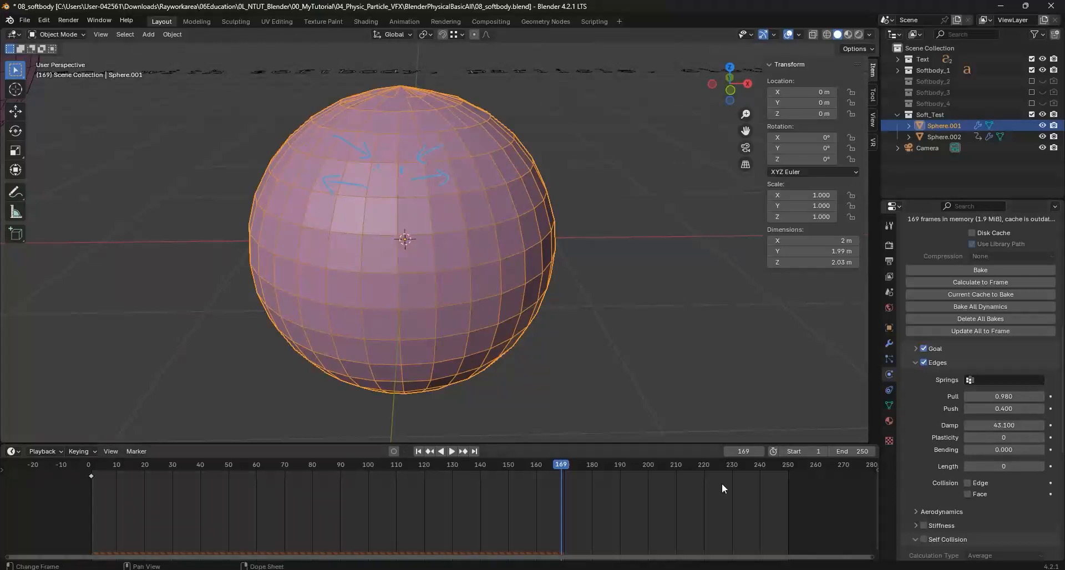
left_click(418, 452)
- Try an Edges Pull of 0.6 on the soft body sphere
left_click(1016, 397)
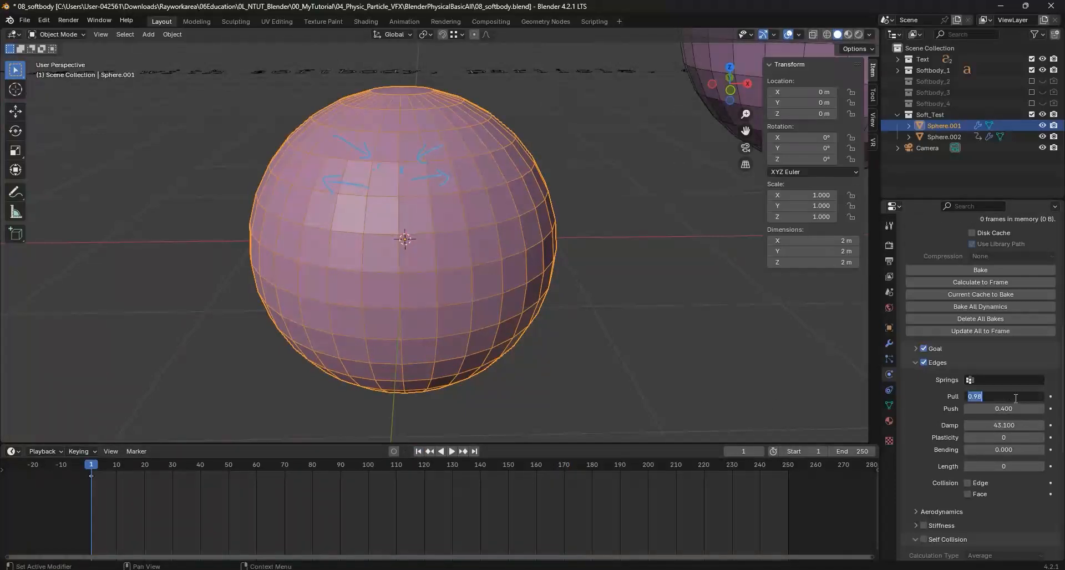
type("0.6")
key("Return")
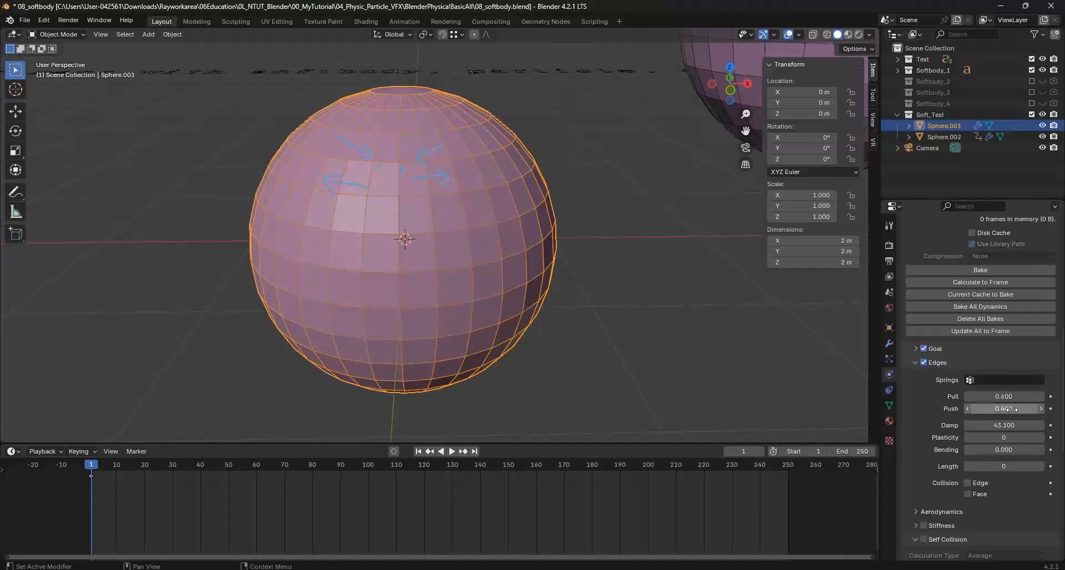
- Set the soft body's Edges Push to 0.5 and its Pull to 0.5
left_click(1015, 408)
type("0.5")
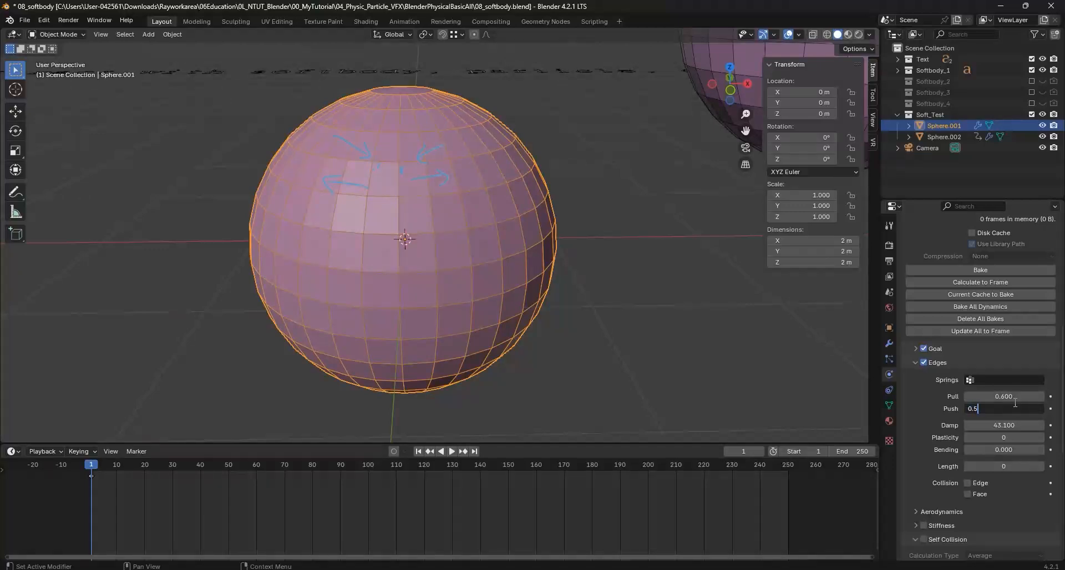
key("Return")
left_click(1015, 396)
type("0.5")
key("Return")
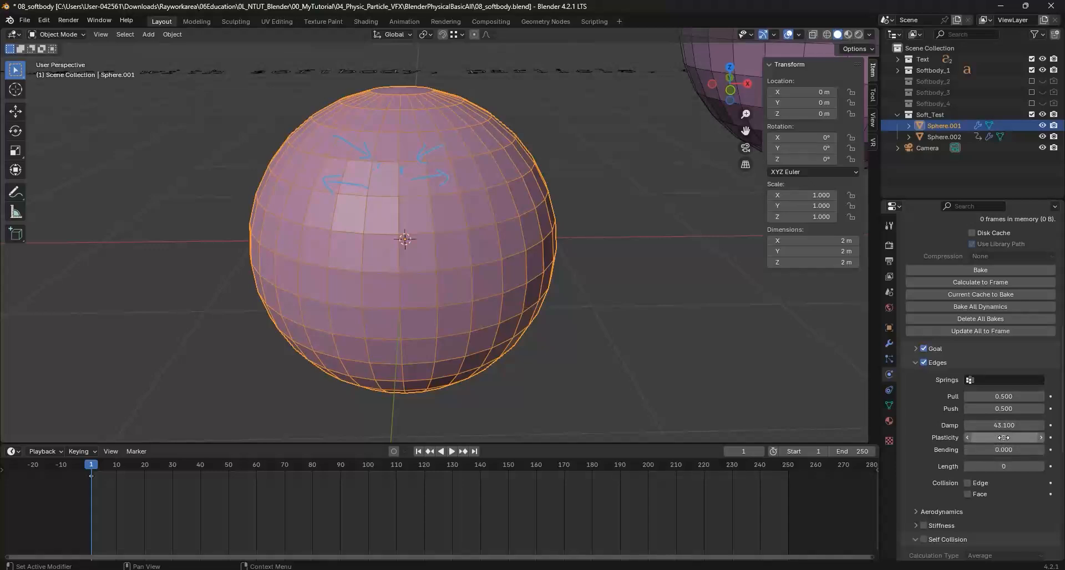
- Set the Edges Plasticity to 51, play the simulation, pause it at frame 128 and return to frame 1
left_click_drag(1001, 438, 1027, 437)
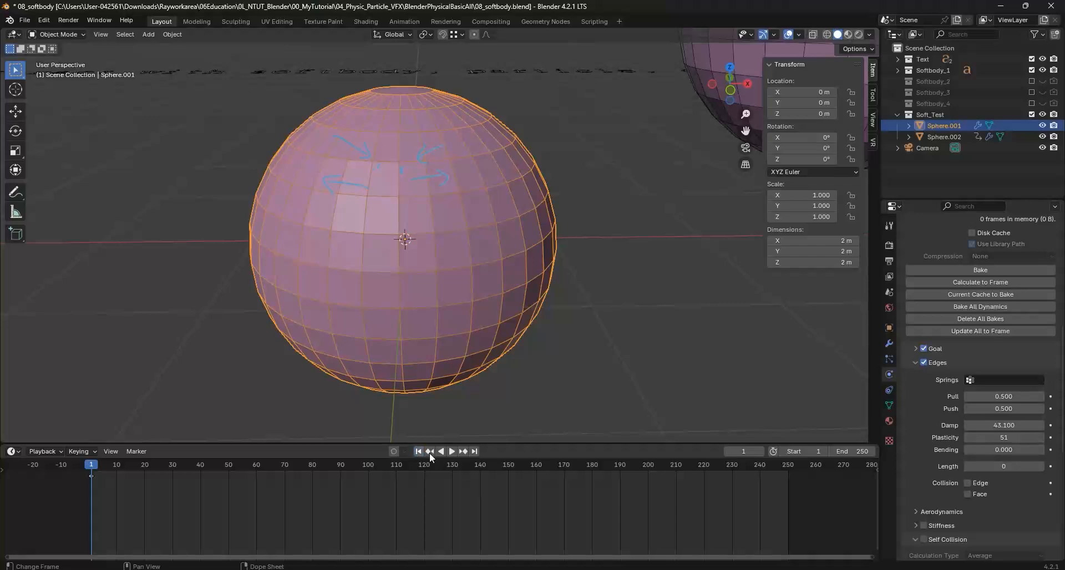
left_click(452, 452)
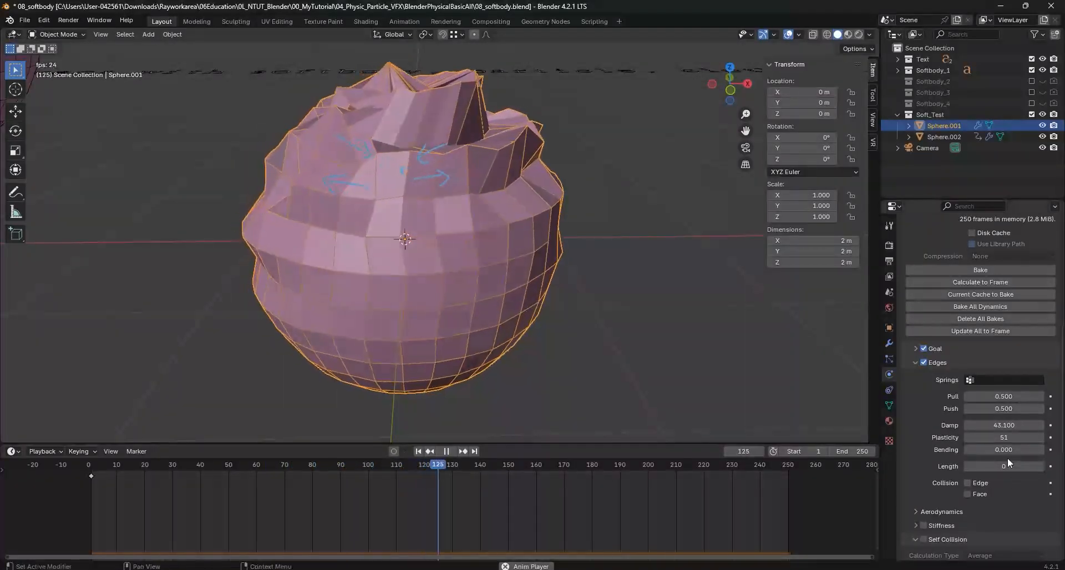
key("space")
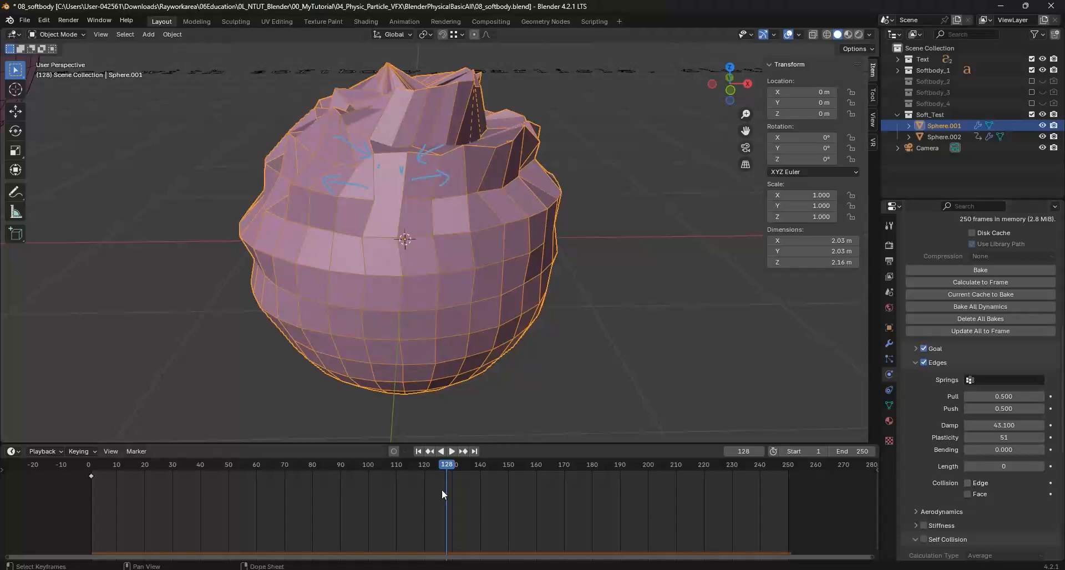
left_click(418, 452)
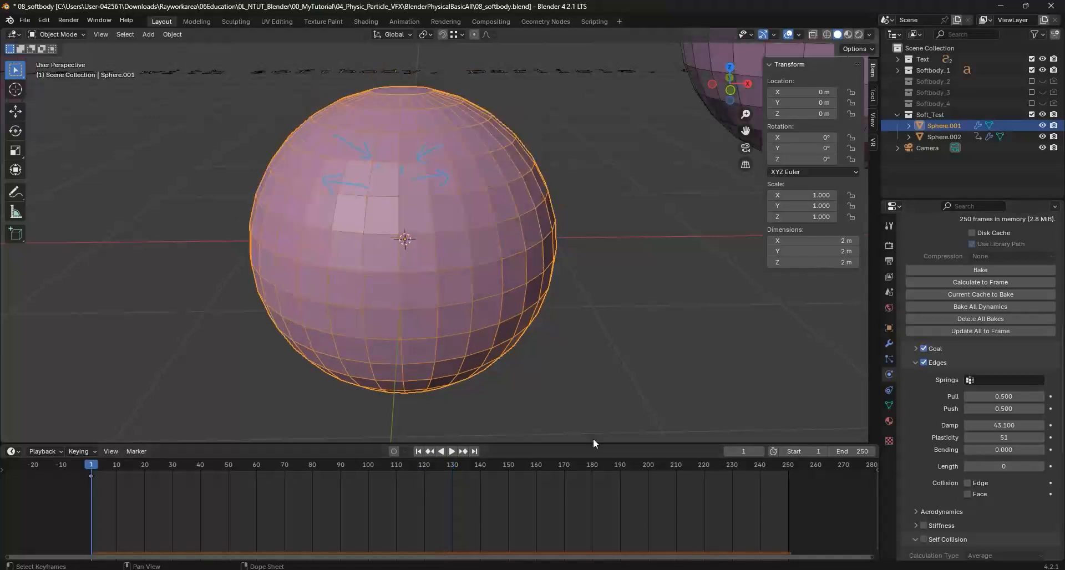
- Enable Edge collision for the soft body and annotate outlines around adjoining faces on the sphere's upper right, then leave annotation mode
left_click(967, 483)
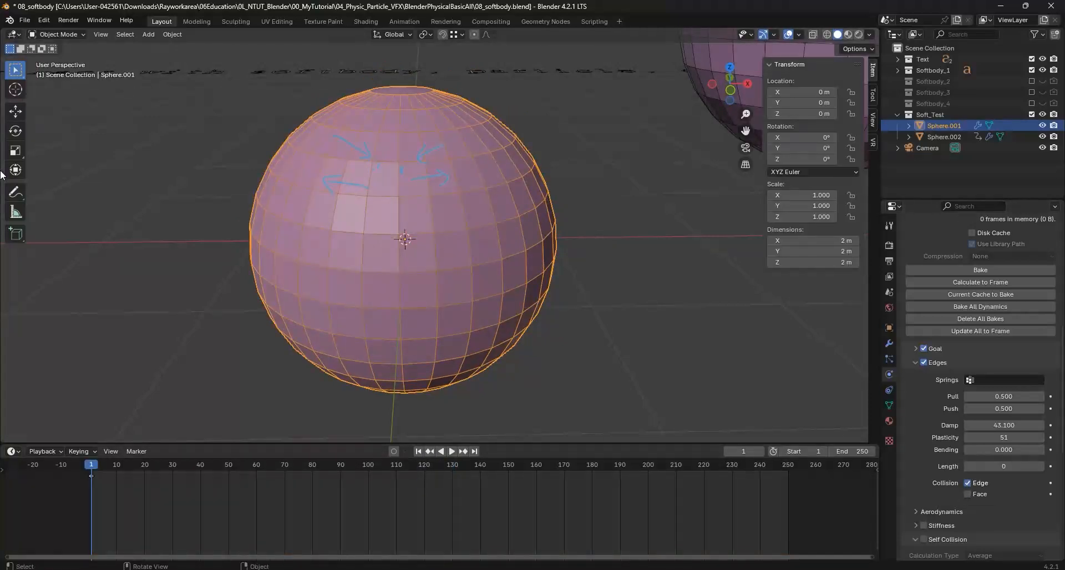
left_click(17, 193)
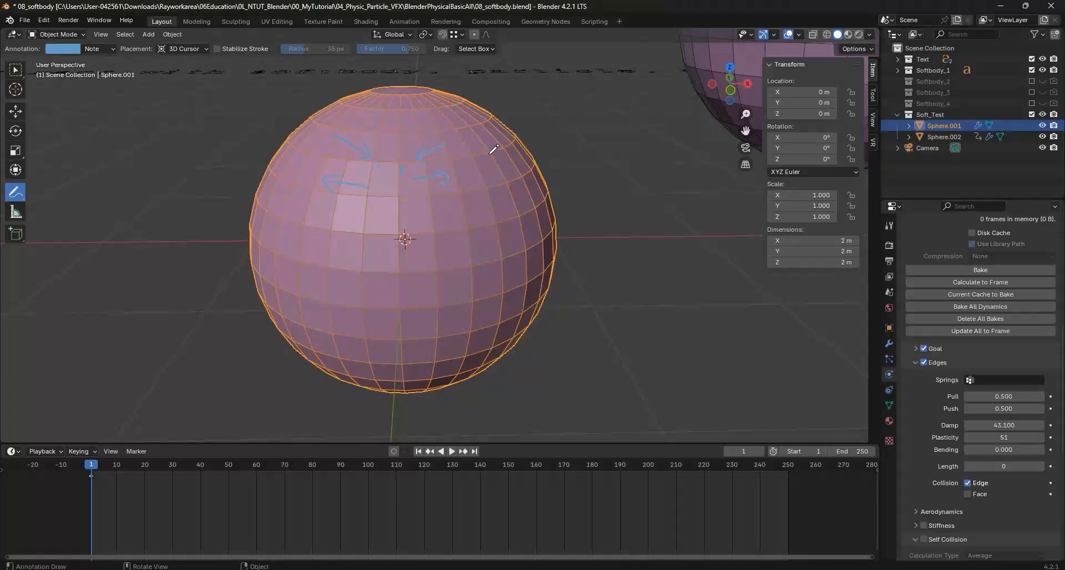
mouse_move(492, 151)
left_mouse_down()
mouse_move(503, 179)
mouse_move(522, 176)
mouse_move(500, 148)
mouse_move(475, 153)
mouse_move(487, 188)
mouse_move(509, 179)
left_mouse_up()
left_click_drag(460, 195, 460, 232)
mouse_move(430, 198)
left_mouse_down()
mouse_move(431, 226)
mouse_move(453, 231)
left_mouse_up()
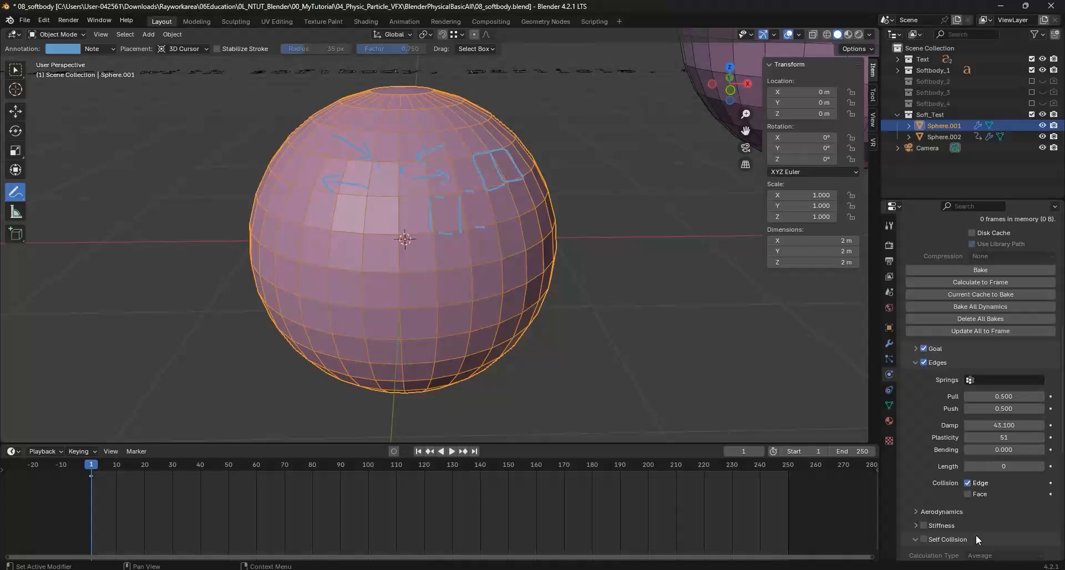
left_click(16, 69)
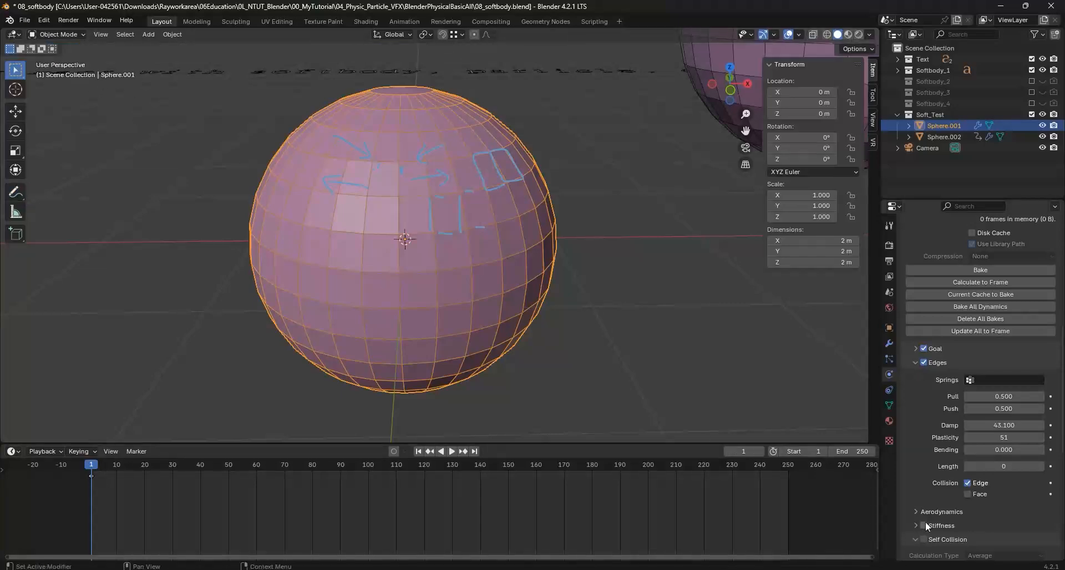
- Enable Stiffness for the soft body's edges and expand its settings to show Shear
scroll(969, 505, "down", 3)
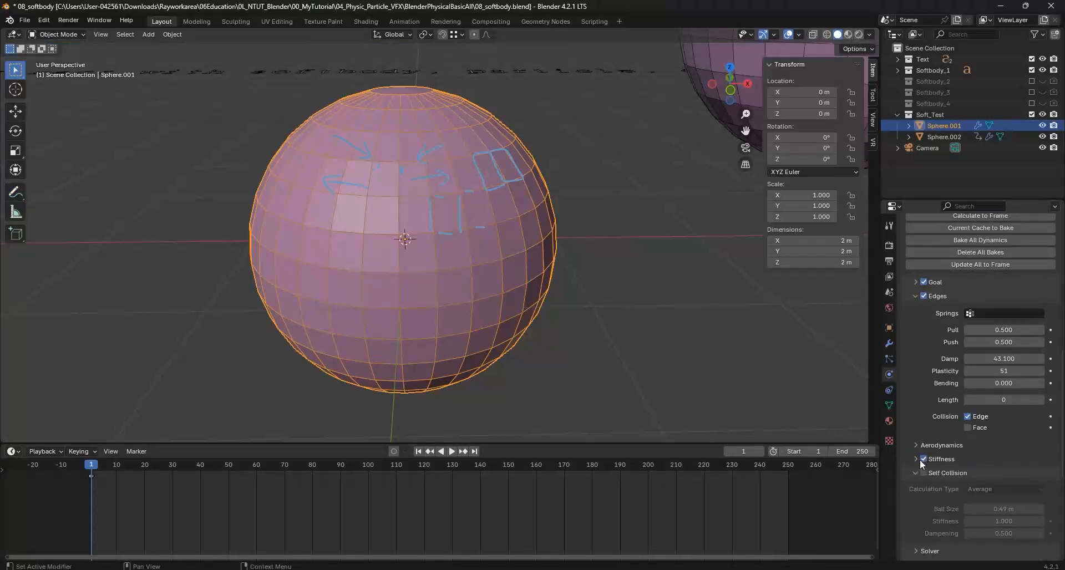
left_click(923, 459)
left_click(916, 459)
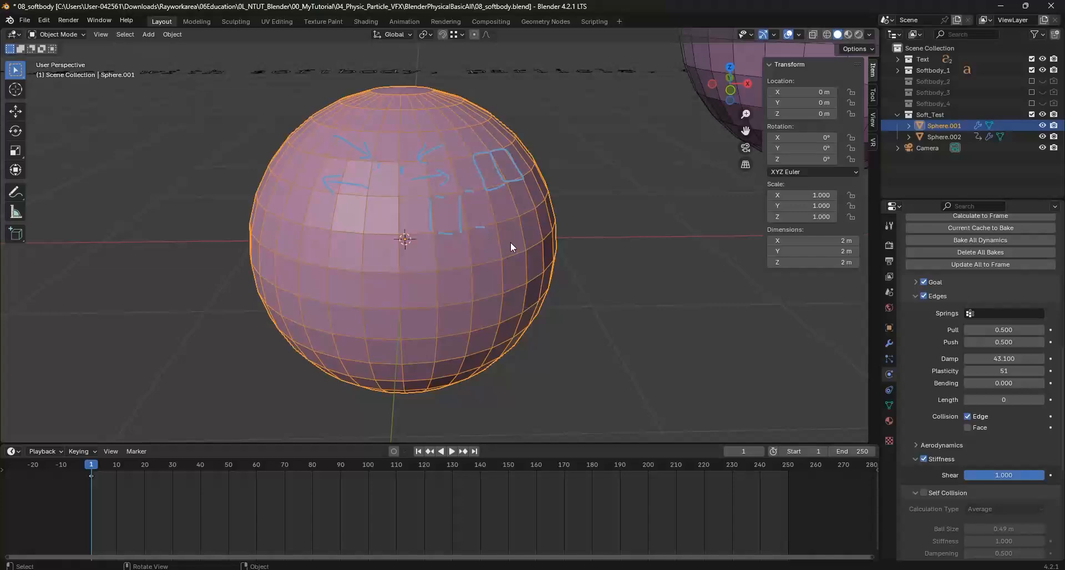
- Annotate a flat four-sided strip to the right of the sphere, with opposing strokes and arrows crossing its surface
left_click(15, 192)
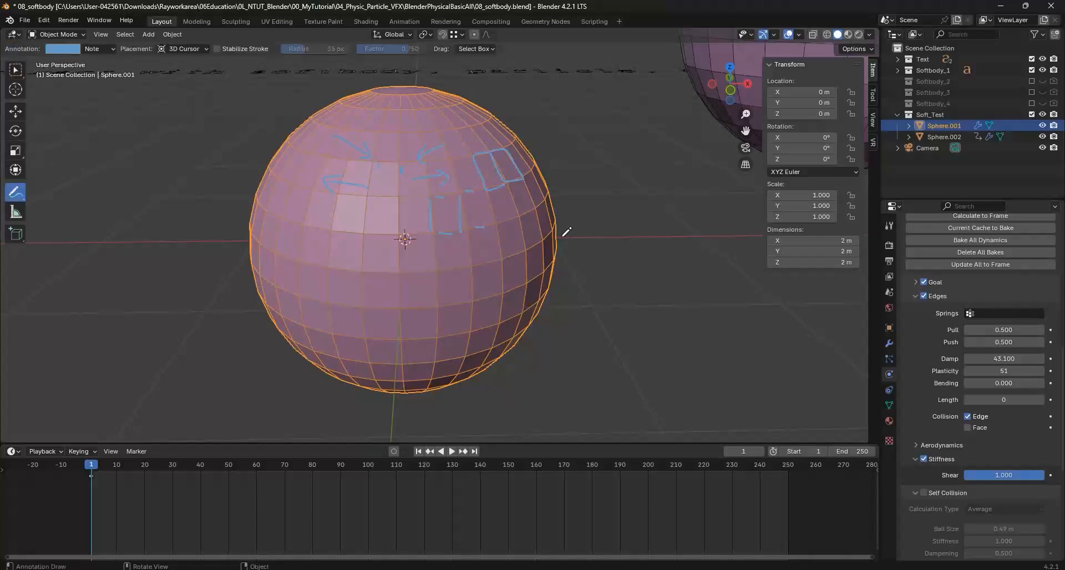
mouse_move(622, 245)
left_mouse_down()
mouse_move(578, 293)
mouse_move(744, 285)
left_mouse_up()
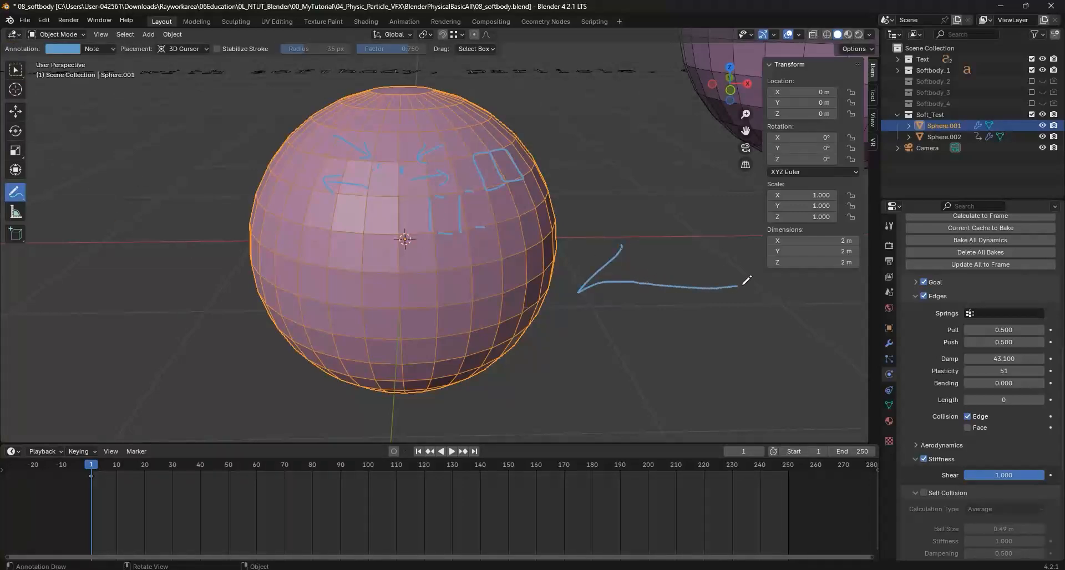
mouse_move(621, 247)
left_mouse_down()
mouse_move(746, 246)
mouse_move(738, 283)
left_mouse_up()
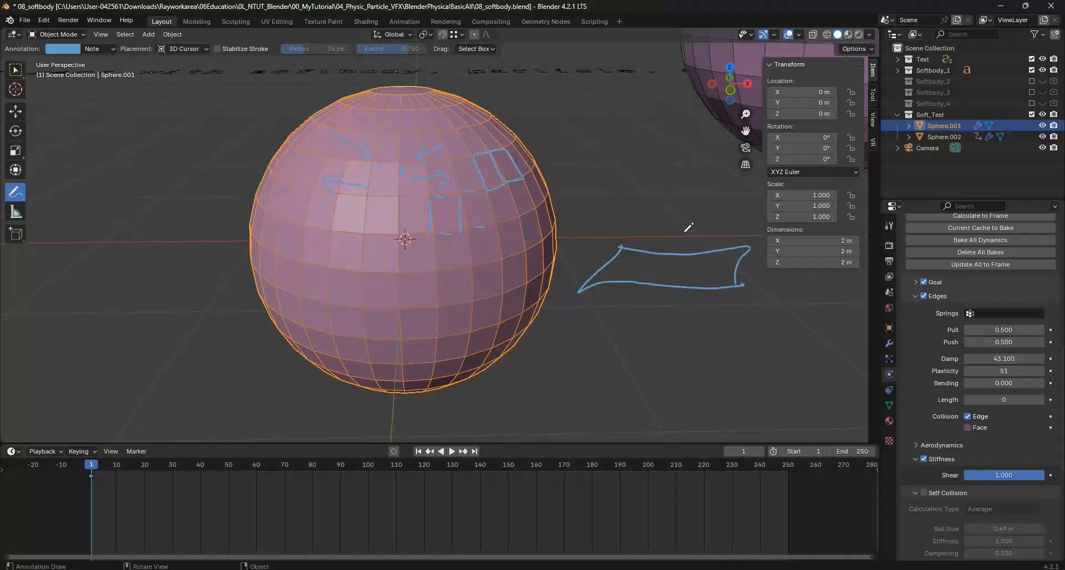
mouse_move(688, 210)
left_mouse_down()
mouse_move(635, 281)
mouse_move(687, 221)
left_mouse_up()
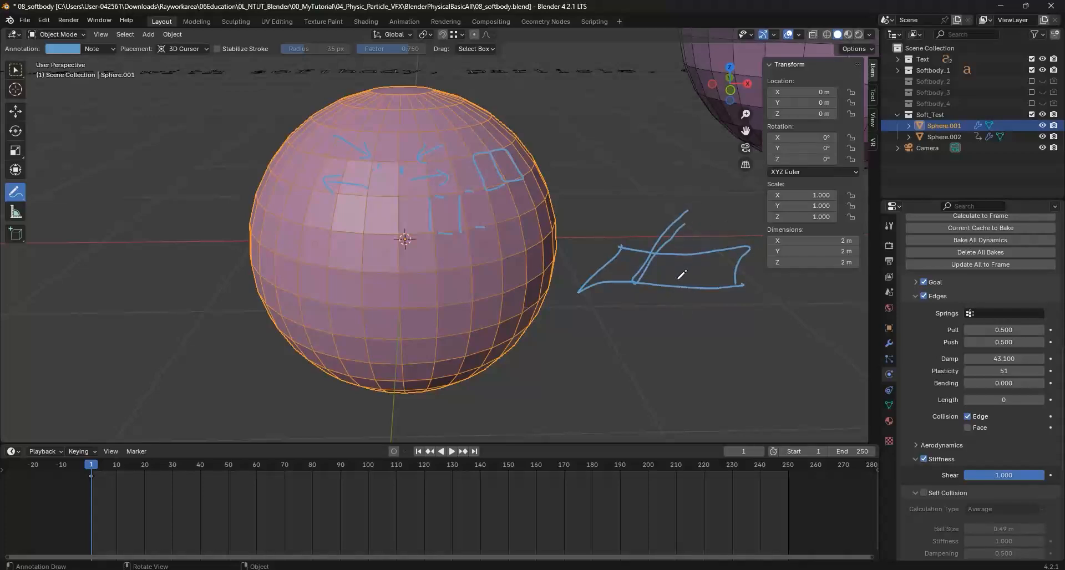
mouse_move(679, 278)
left_mouse_down()
mouse_move(644, 313)
mouse_move(678, 289)
left_mouse_up()
mouse_move(693, 248)
left_mouse_down()
mouse_move(696, 236)
mouse_move(643, 276)
mouse_move(649, 282)
left_mouse_up()
mouse_move(688, 315)
left_mouse_down()
mouse_move(683, 251)
mouse_move(687, 276)
left_mouse_up()
- Below the strip, annotate a horizontal line with opposing up and down arrows and an x between them, then leave annotation mode
left_click_drag(557, 375, 729, 366)
mouse_move(622, 395)
left_mouse_down()
mouse_move(623, 326)
mouse_move(676, 423)
mouse_move(686, 414)
left_mouse_up()
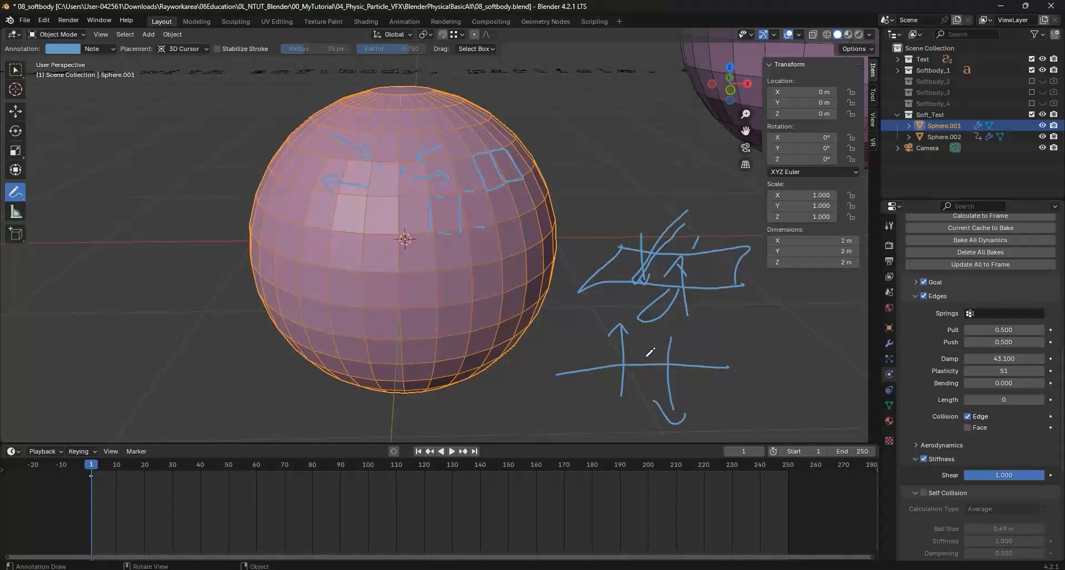
mouse_move(645, 359)
left_mouse_down()
mouse_move(642, 380)
mouse_move(647, 373)
left_mouse_up()
left_click(20, 74)
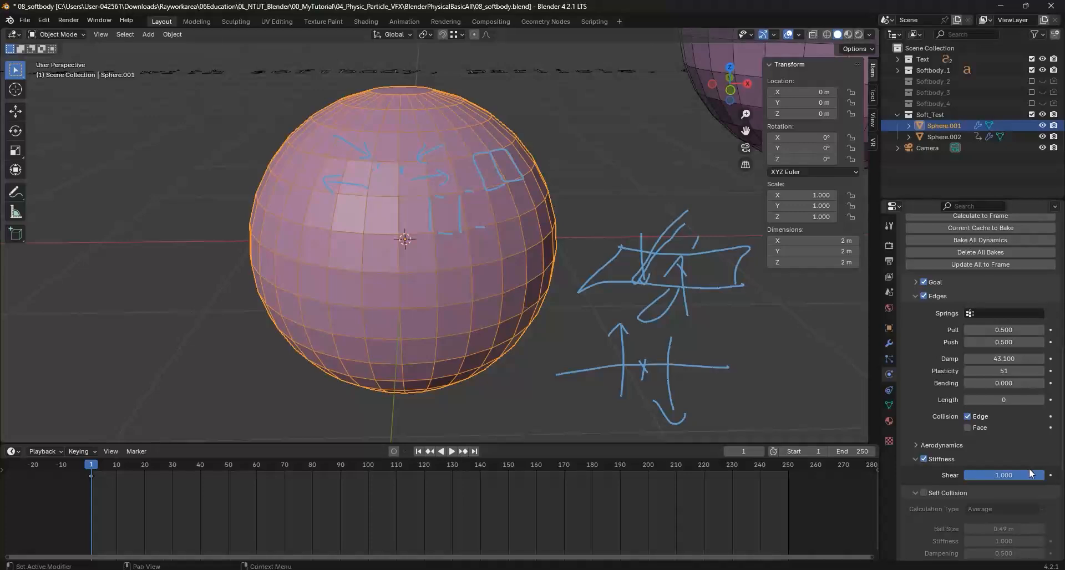
- Play the simulation with Stiffness Shear at 1.0 and pause it at frame 63
left_click_drag(1008, 475, 1016, 475)
left_click(450, 452)
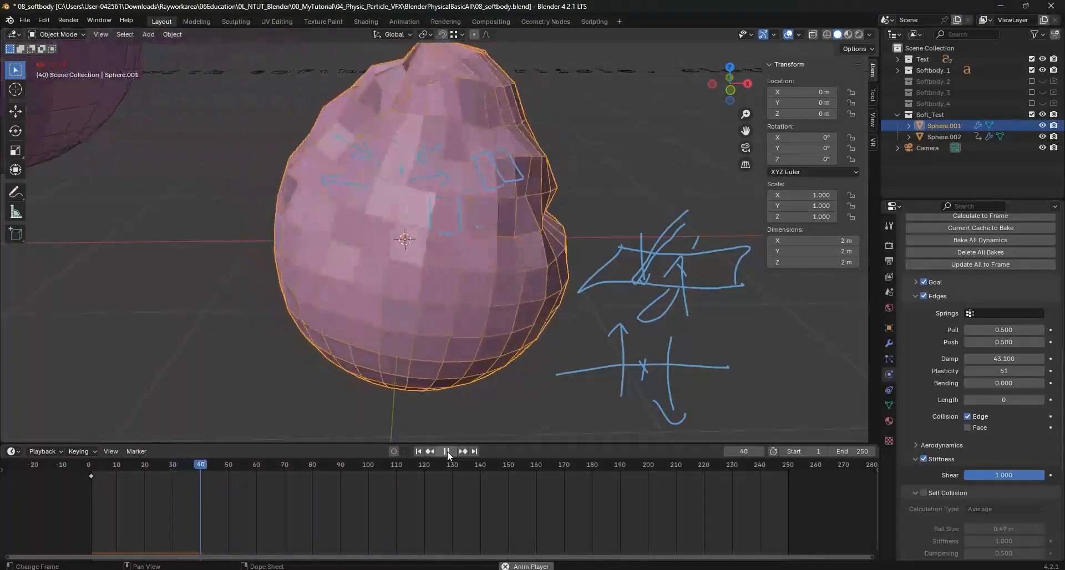
left_click(447, 451)
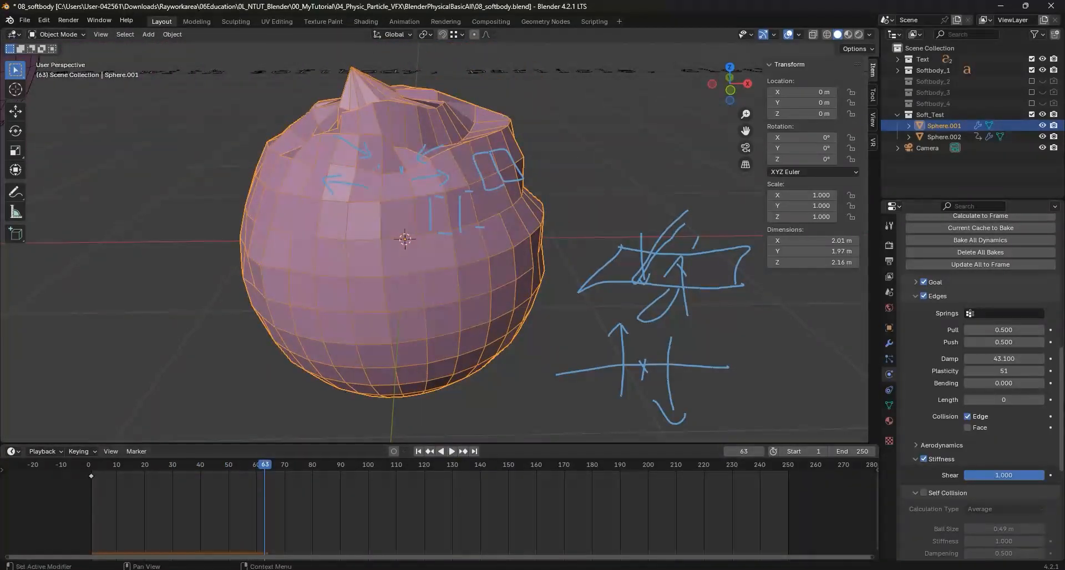
- Set the soft body's Edges Plasticity to 0
left_click(999, 372)
type("0")
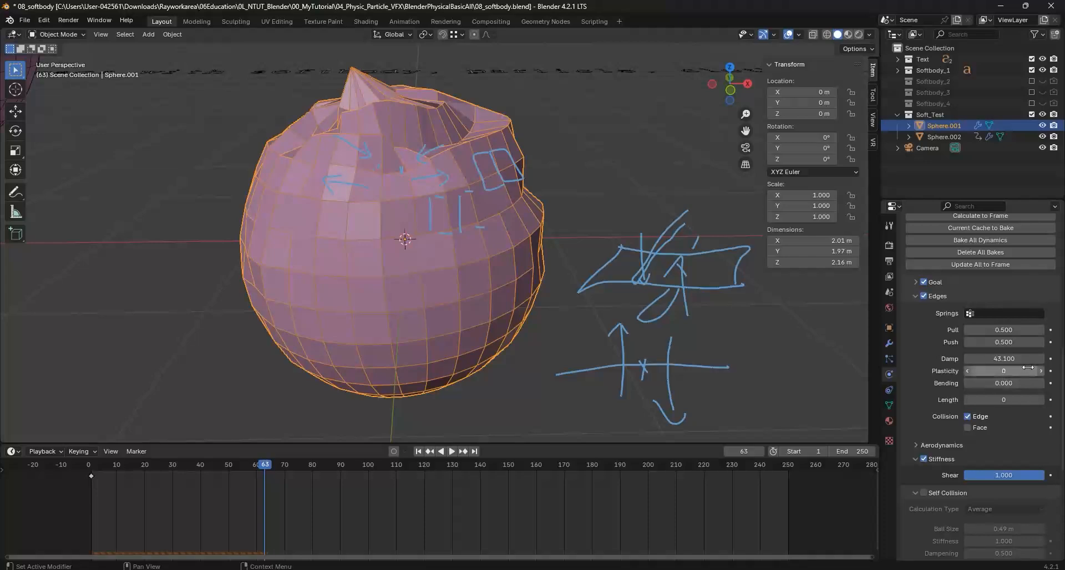
key("Return")
- Enable Self Collision for the soft body sphere and expand its settings
scroll(1024, 455, "down", 2)
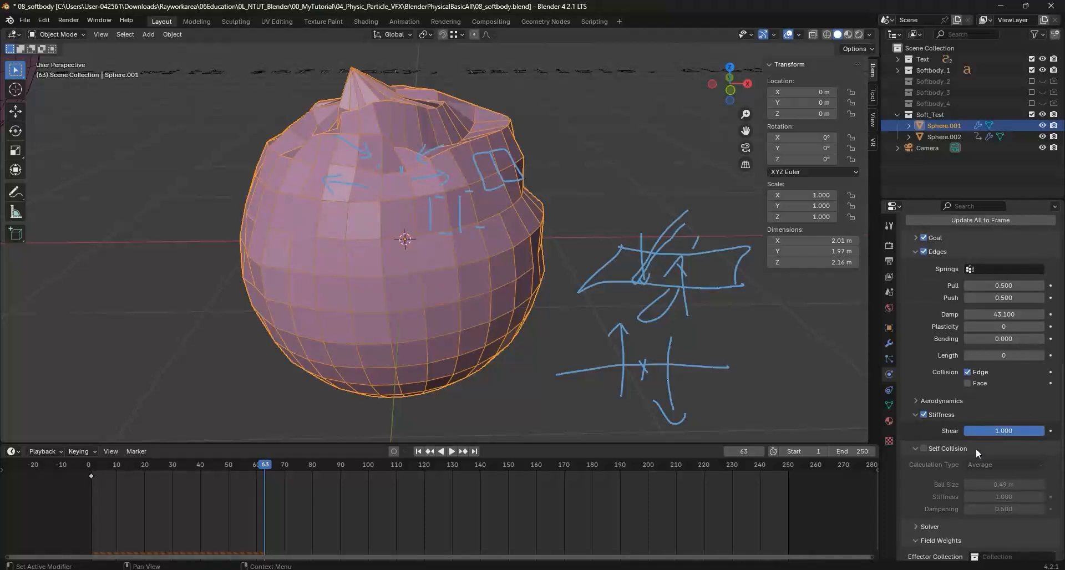
left_click(929, 449)
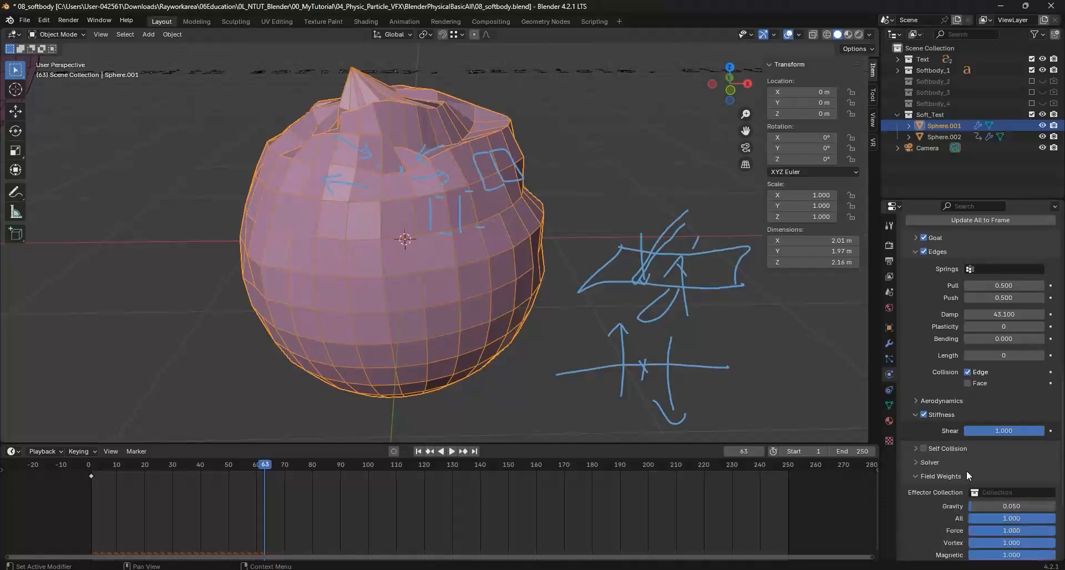
left_click(923, 449)
left_click(914, 449)
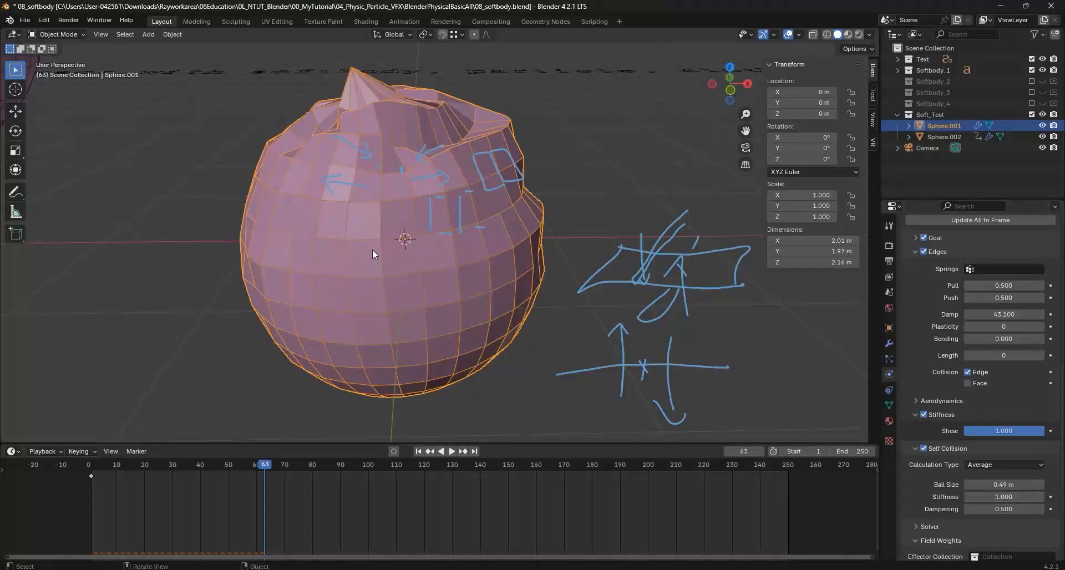
- Annotate a circle on the sphere's upper left front and set the Self Collision Ball Size to 10 m
left_click(16, 191)
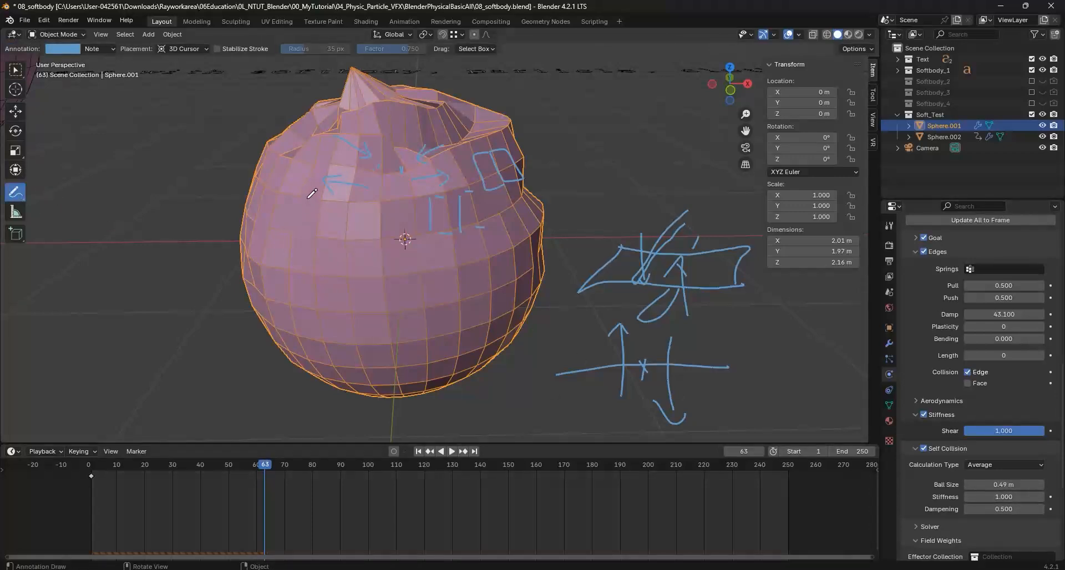
mouse_move(310, 186)
left_mouse_down()
mouse_move(301, 202)
mouse_move(338, 219)
mouse_move(310, 181)
mouse_move(291, 215)
left_mouse_up()
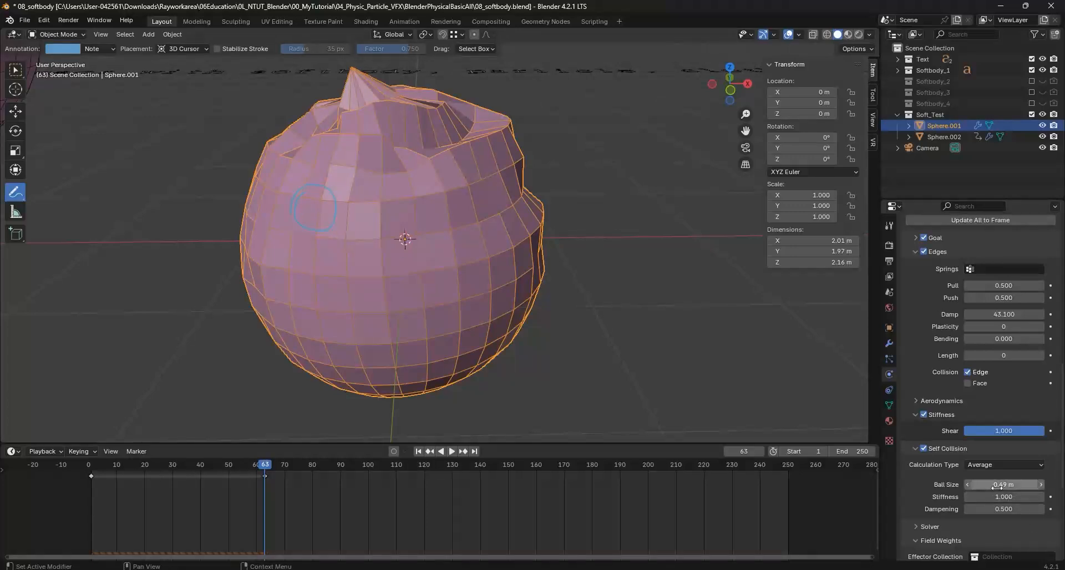
left_click_drag(997, 485, 1016, 485)
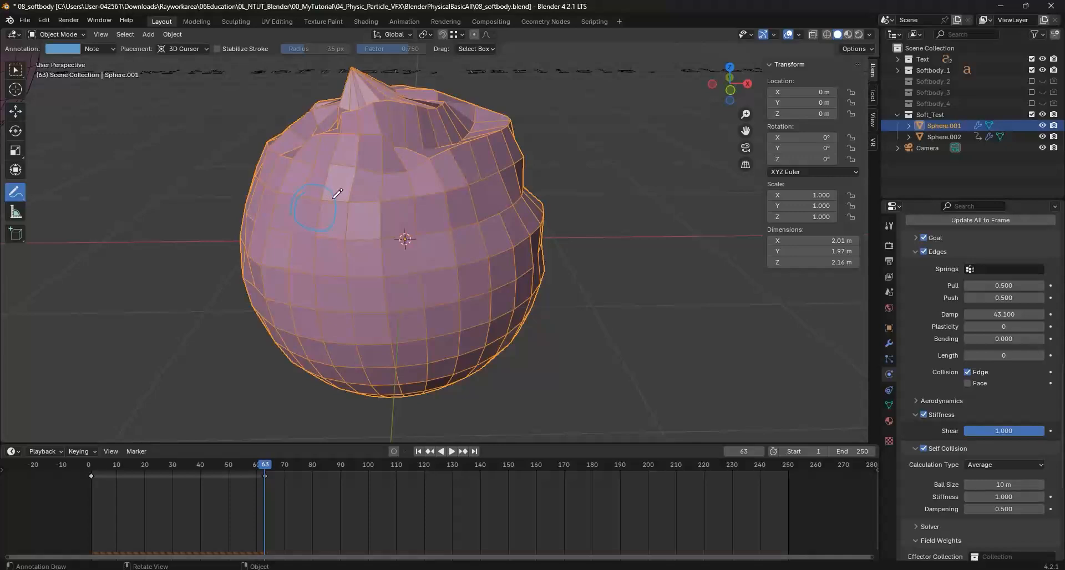
- Annotate three more circles in a row across the sphere's upper front, on both sides of the first circle
mouse_move(488, 178)
left_mouse_down()
mouse_move(482, 166)
mouse_move(439, 180)
mouse_move(464, 240)
mouse_move(497, 183)
left_mouse_up()
mouse_move(402, 187)
left_mouse_down()
mouse_move(372, 181)
mouse_move(402, 234)
mouse_move(401, 178)
left_mouse_up()
mouse_move(278, 174)
left_mouse_down()
mouse_move(281, 217)
mouse_move(284, 177)
left_mouse_up()
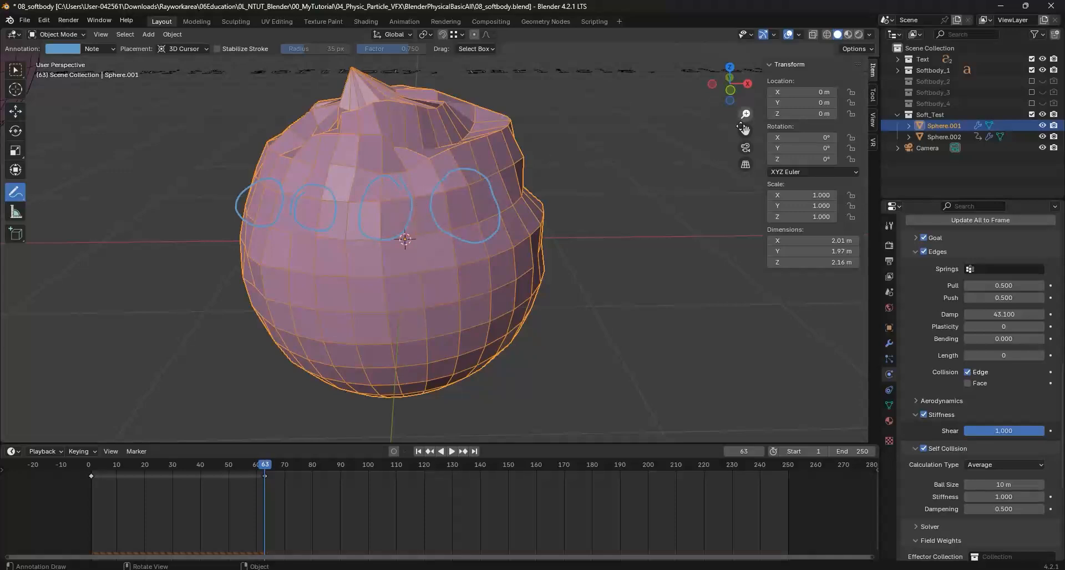
- Replay the simulation from frame 1 with the 10 m Ball Size and pause it at frame 11
left_click(418, 451)
left_click(452, 451)
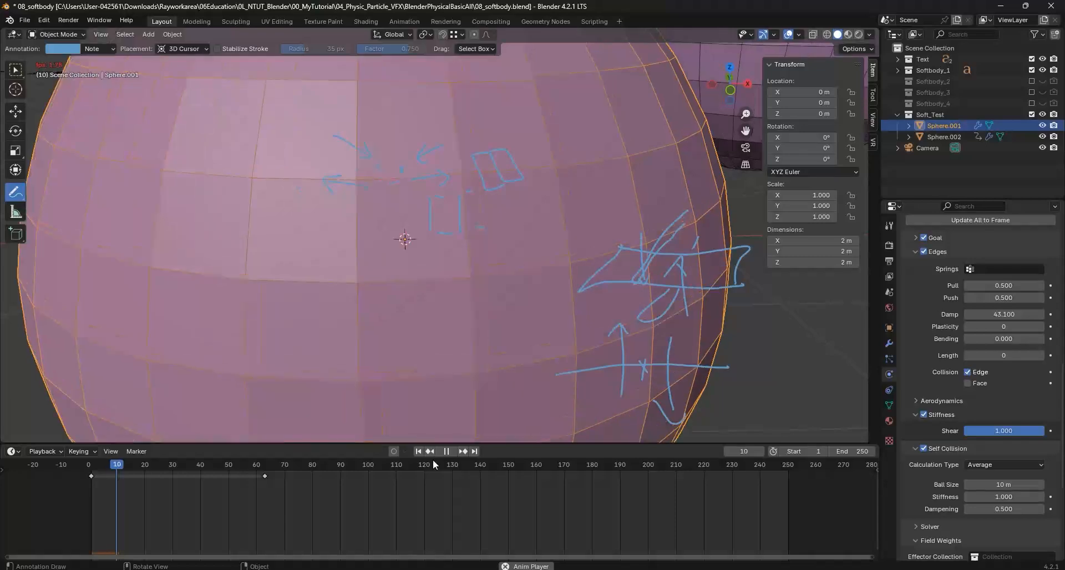
left_click(448, 454)
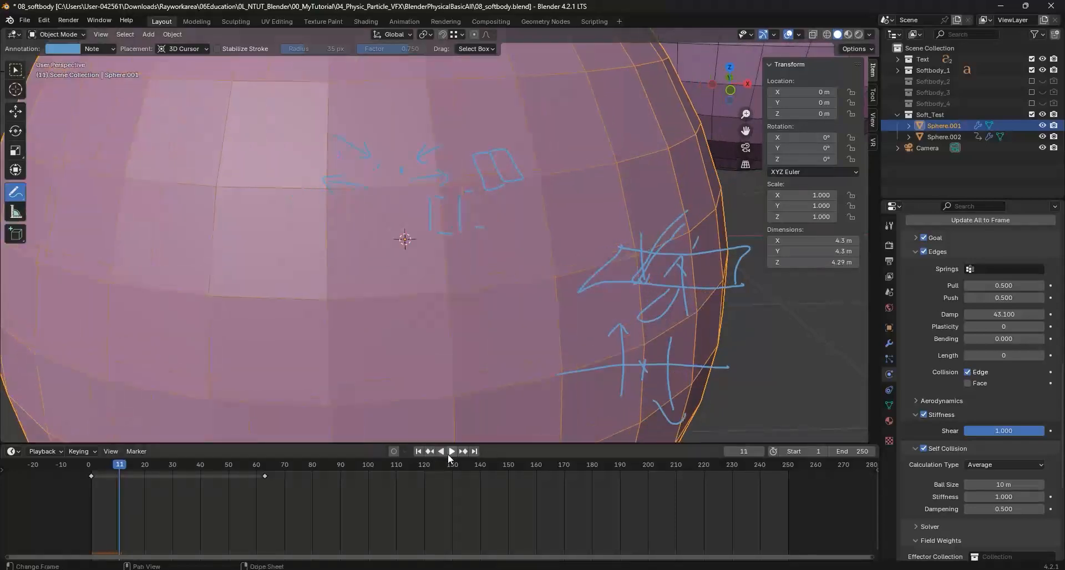
- Return to frame 1, set the Self Collision Ball Size to 1 m and replay the simulation, pausing at frame 29
left_click(419, 451)
left_click(1006, 485)
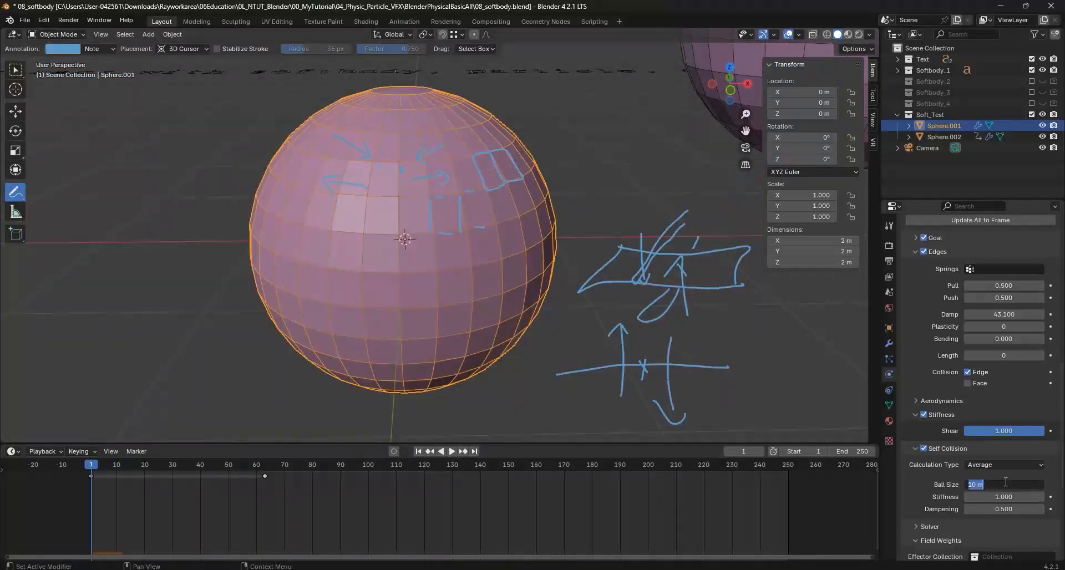
type("1")
key("Return")
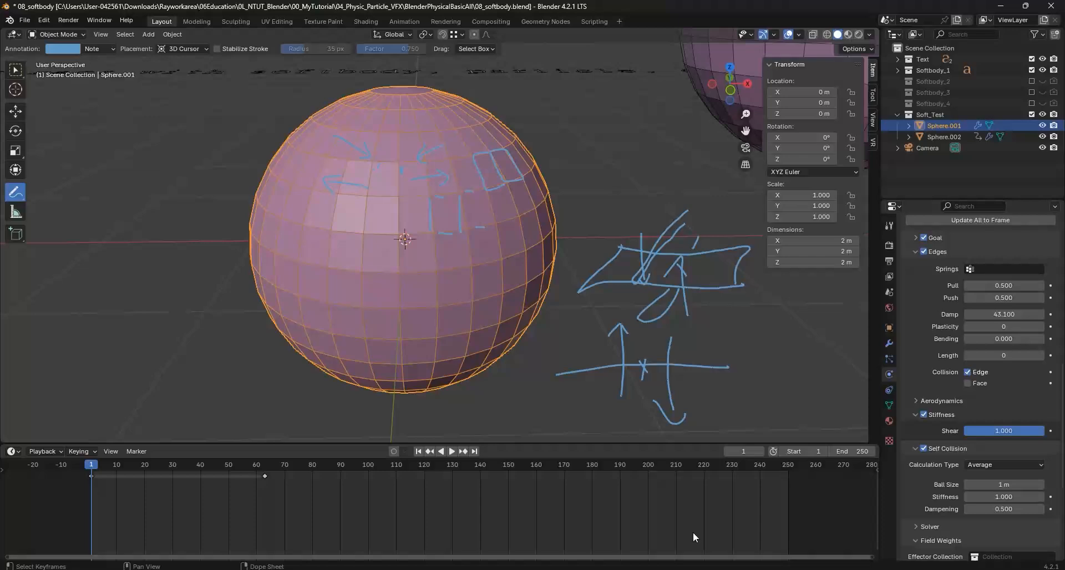
left_click(453, 451)
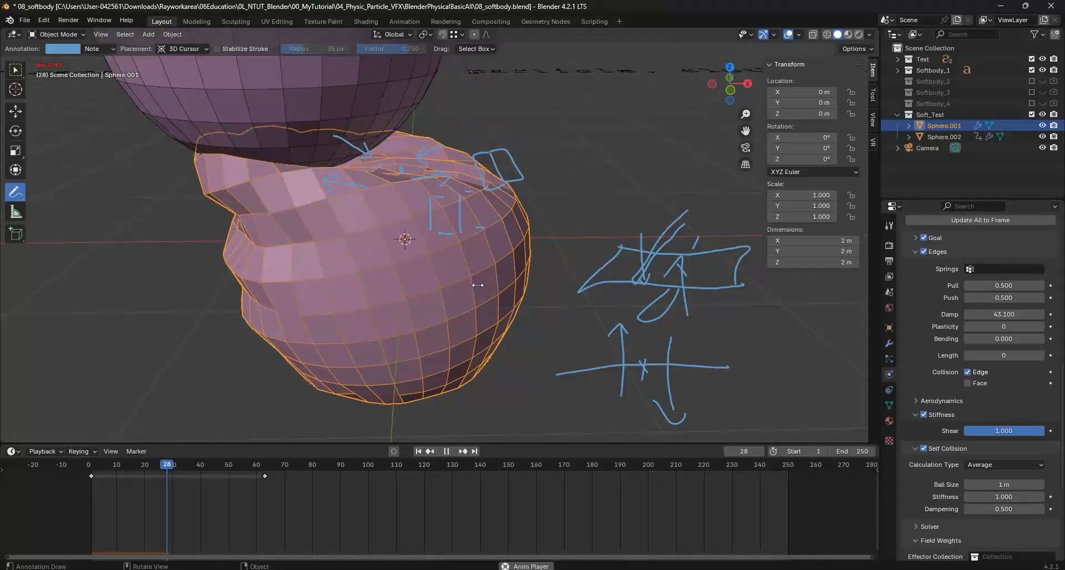
key("space")
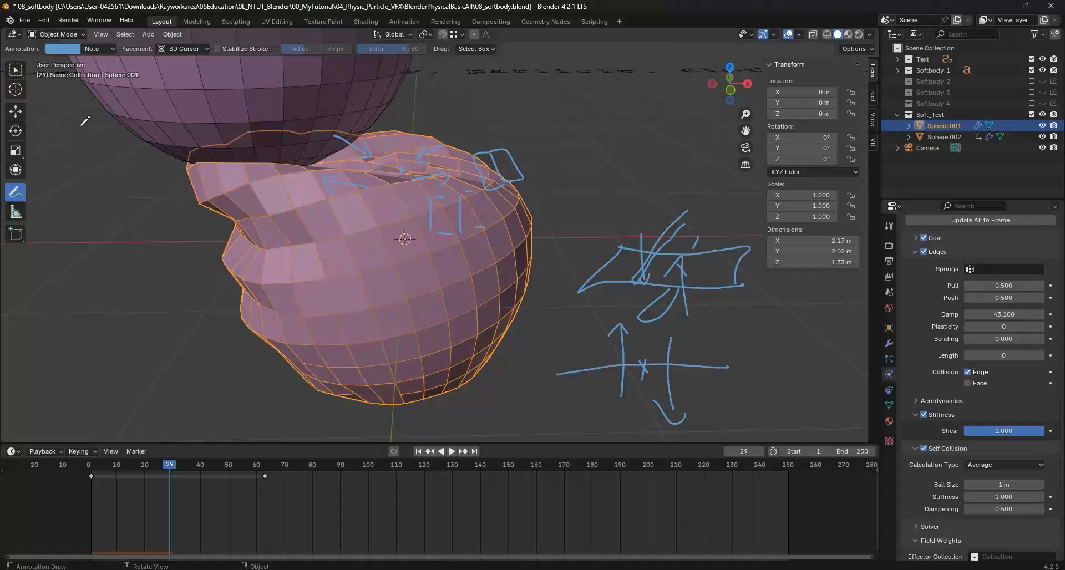
- Switch from annotating to the Select Box tool and select the numbered soft body notes in front of the spheres to review them
left_click(16, 70)
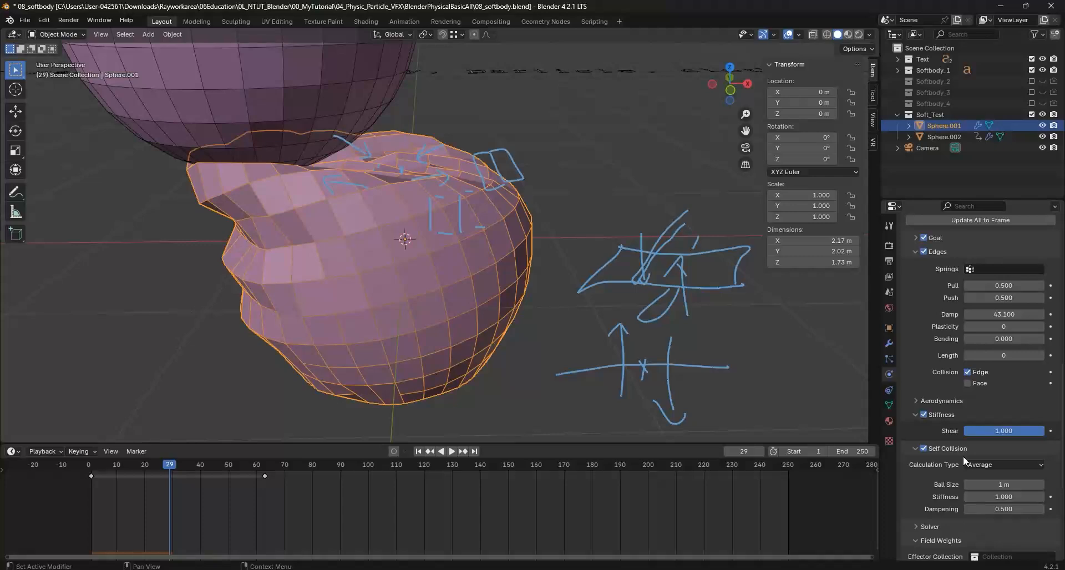
left_click(555, 219)
scroll(556, 222, "down", 8)
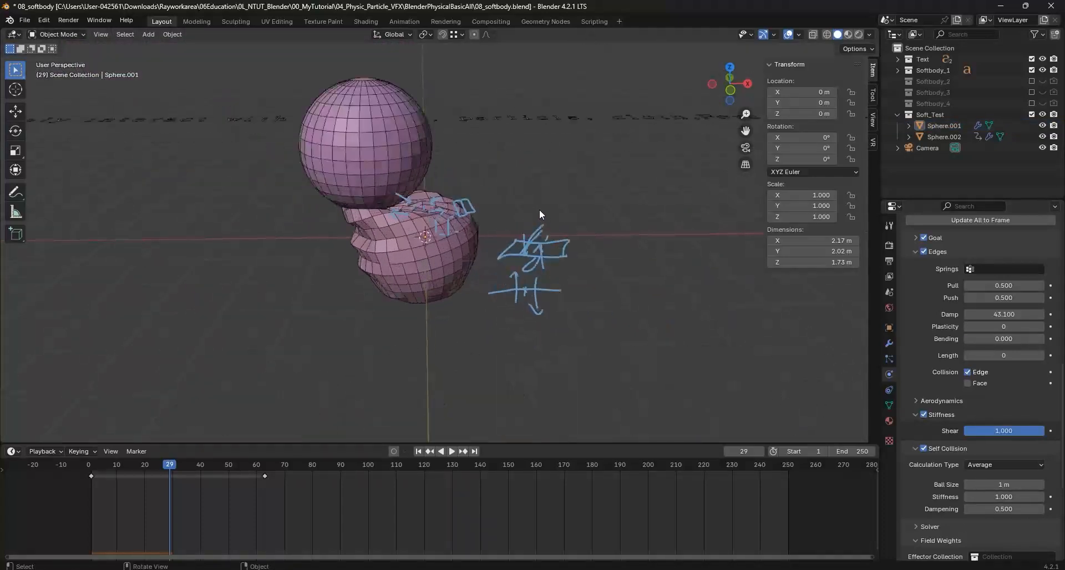
scroll(538, 213, "down", 4)
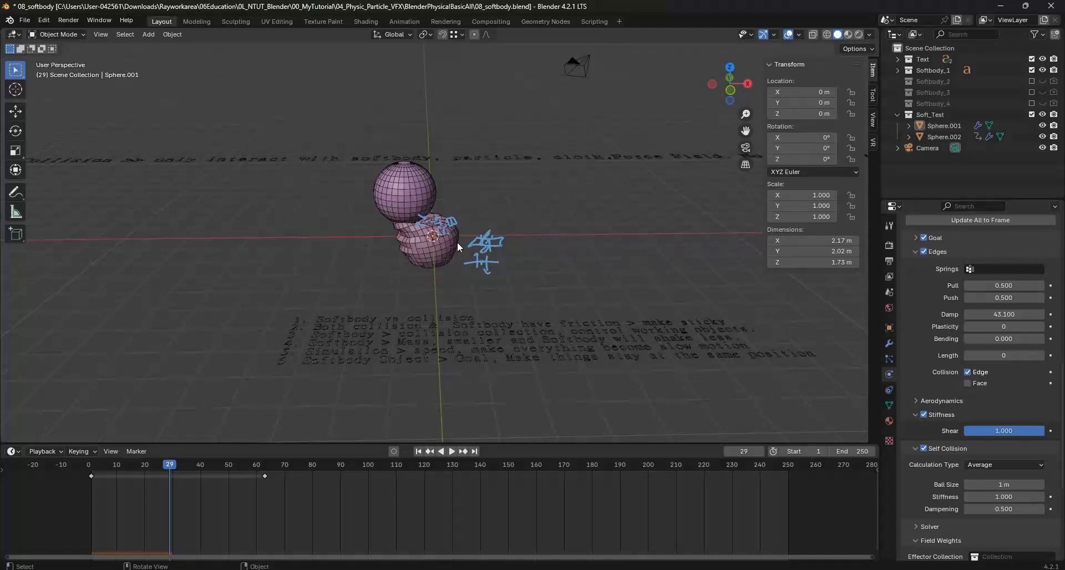
middle_click_drag(484, 241, 491, 261)
middle_click_drag(556, 383, 547, 308, "shift")
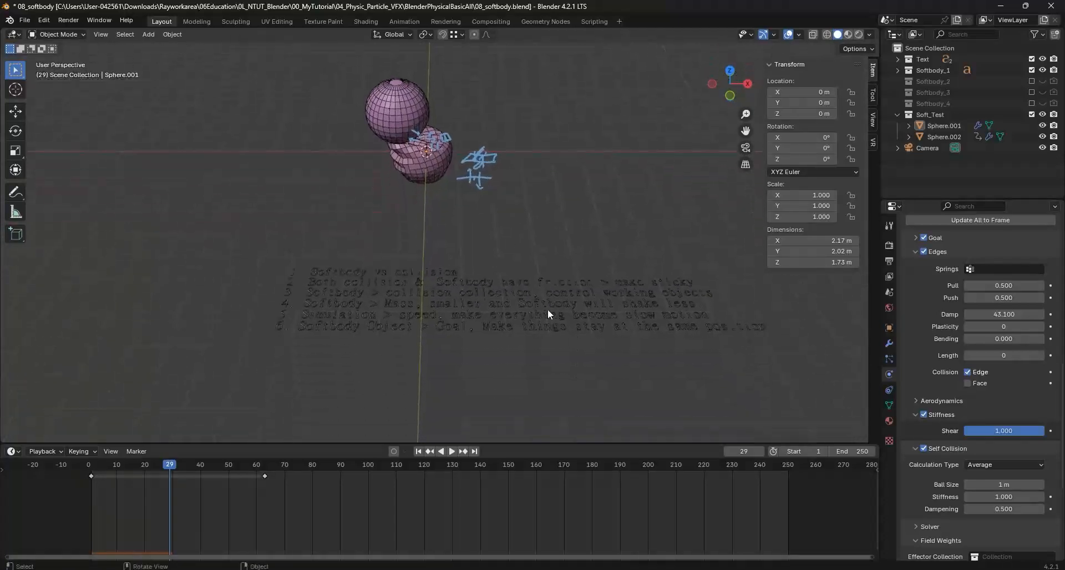
scroll(544, 305, "up", 3)
scroll(544, 305, "down", 6)
scroll(544, 295, "up", 3)
scroll(494, 278, "up", 2)
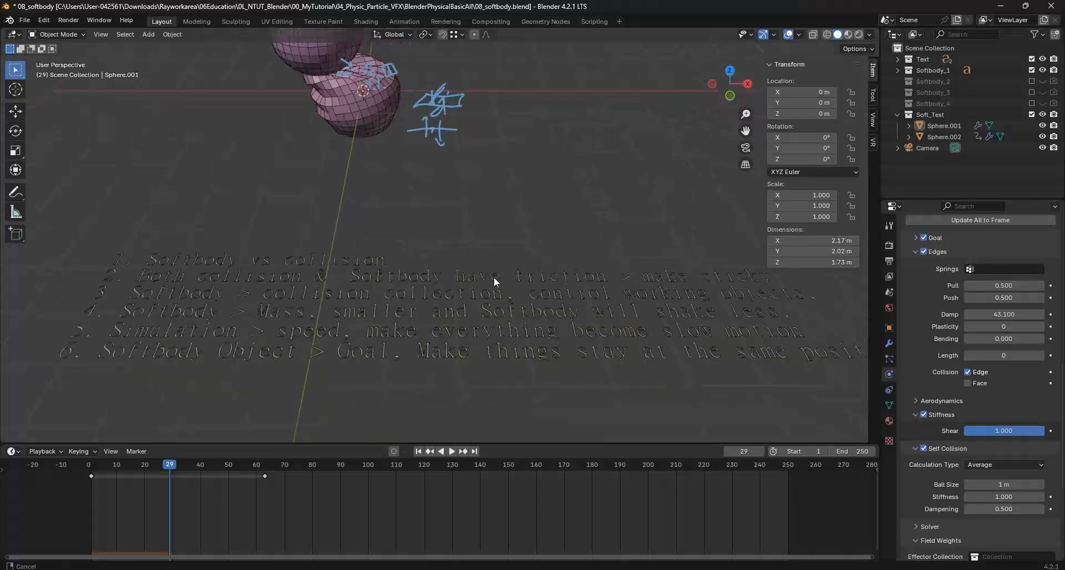
left_click(278, 276)
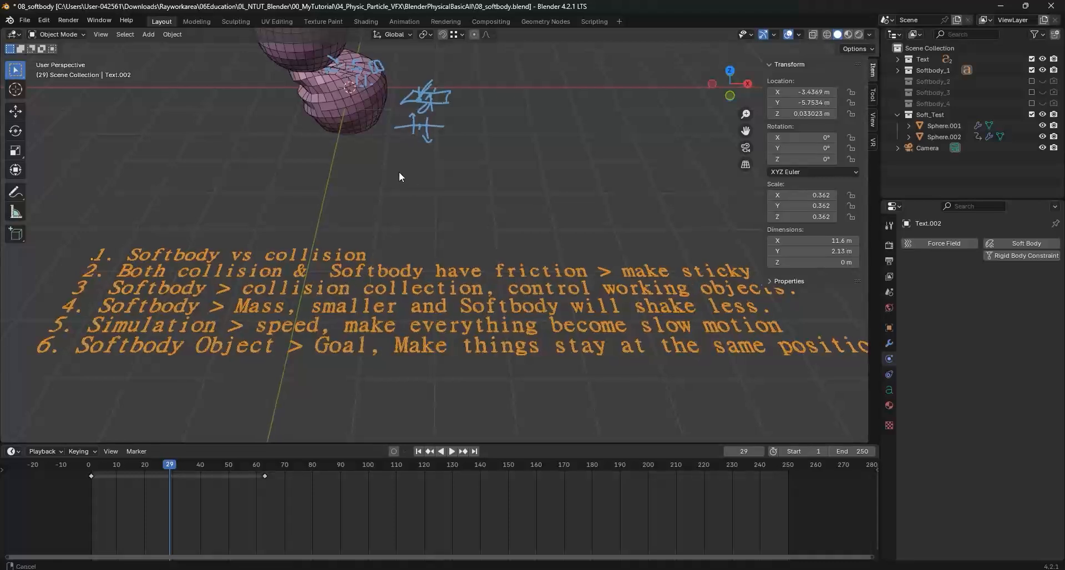
middle_click_drag(398, 172, 391, 208, "shift")
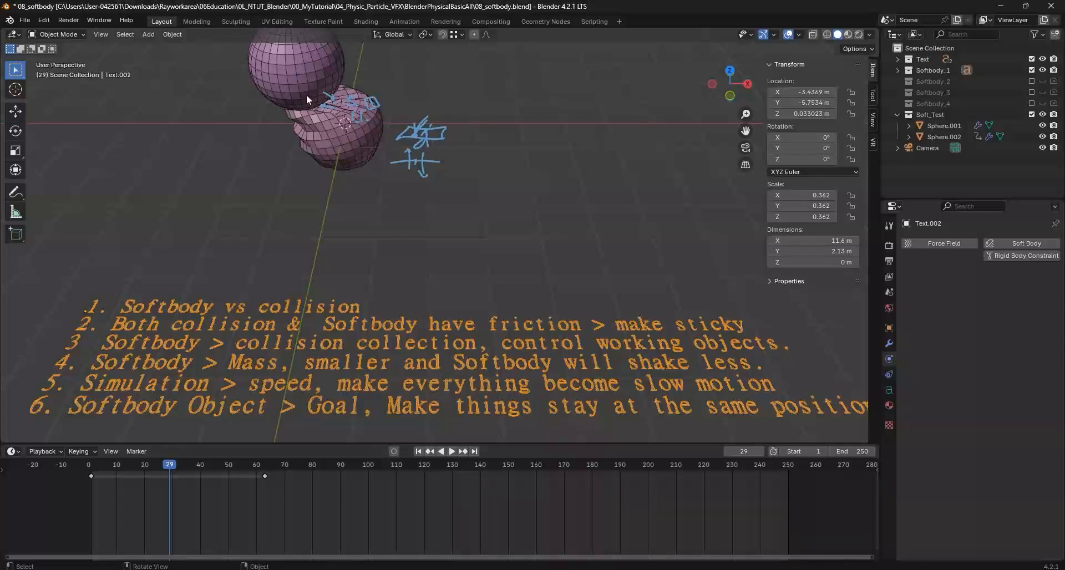
- Select the soft body sphere again, look through its physics settings and collapse the Simulation section
left_click(355, 141)
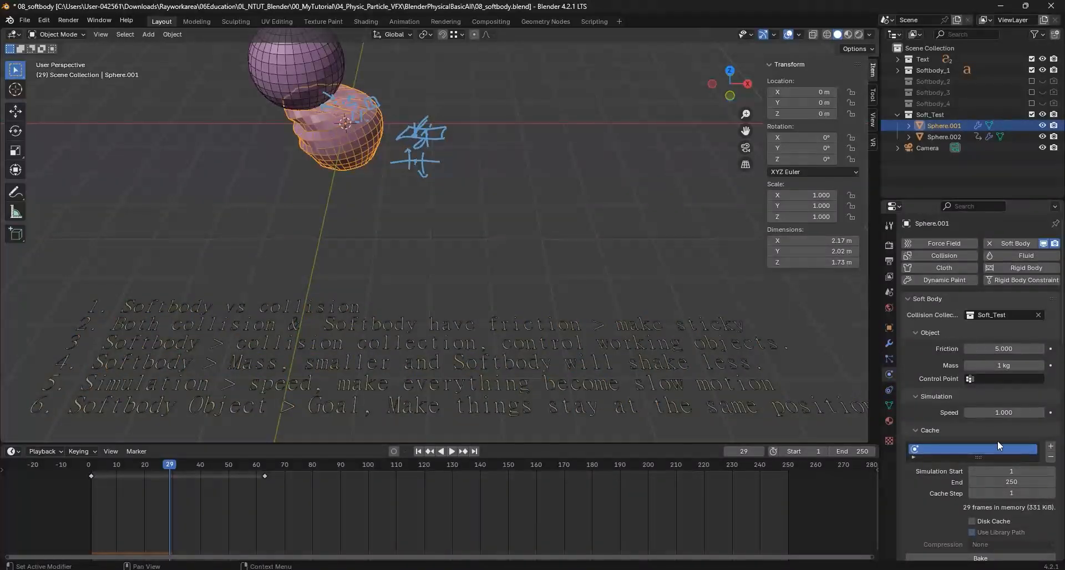
scroll(994, 438, "down", 5)
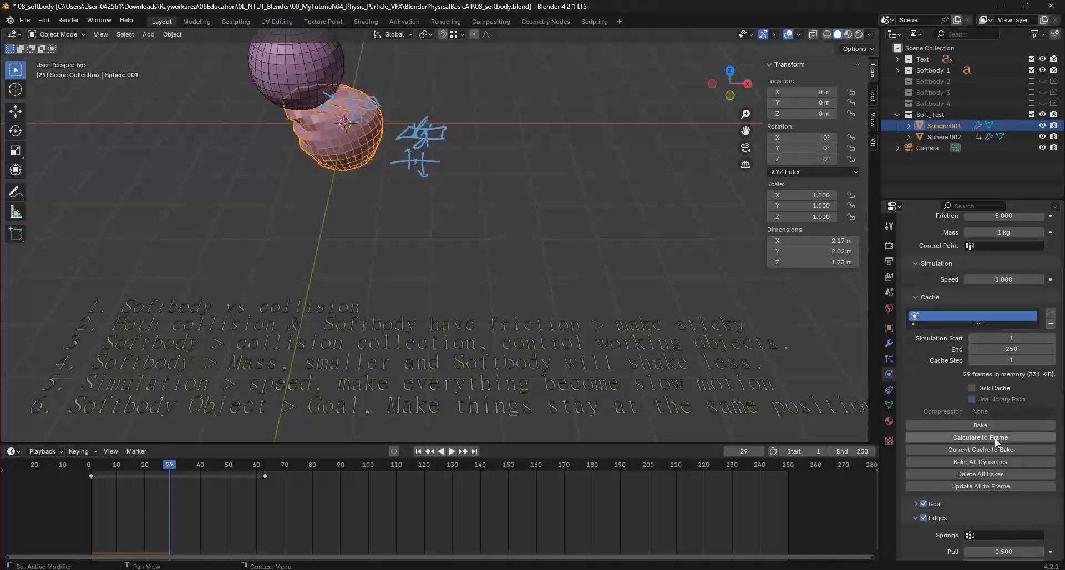
scroll(994, 439, "up", 5)
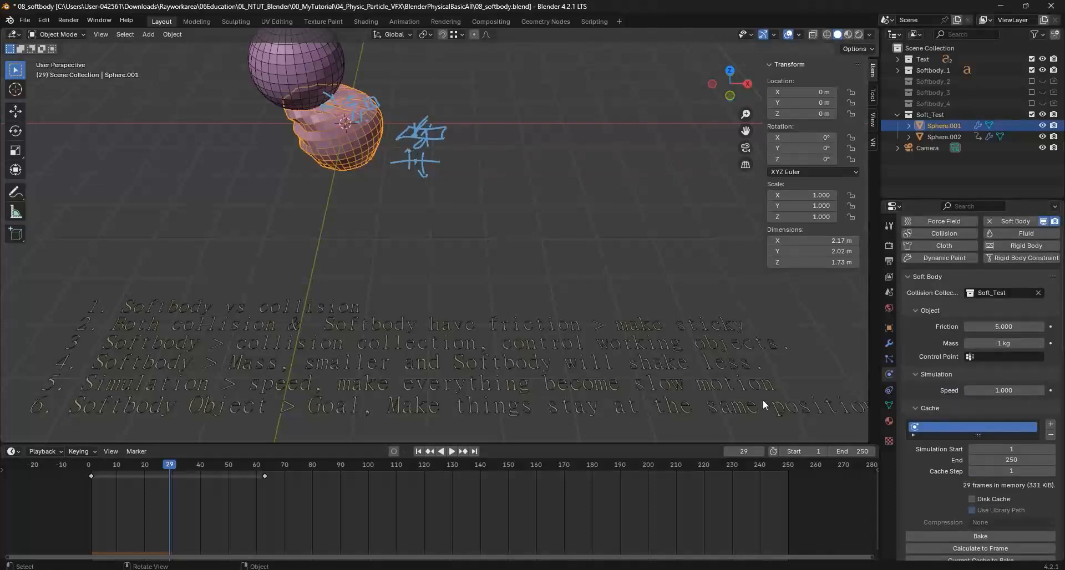
left_click(917, 377)
scroll(422, 178, "down", 3)
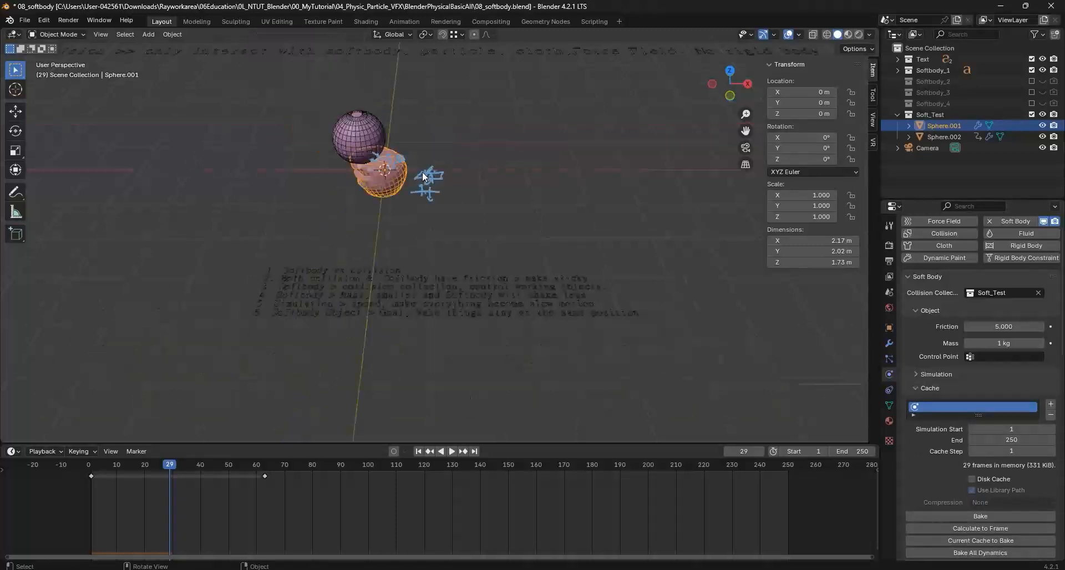
middle_click_drag(422, 172, 452, 218)
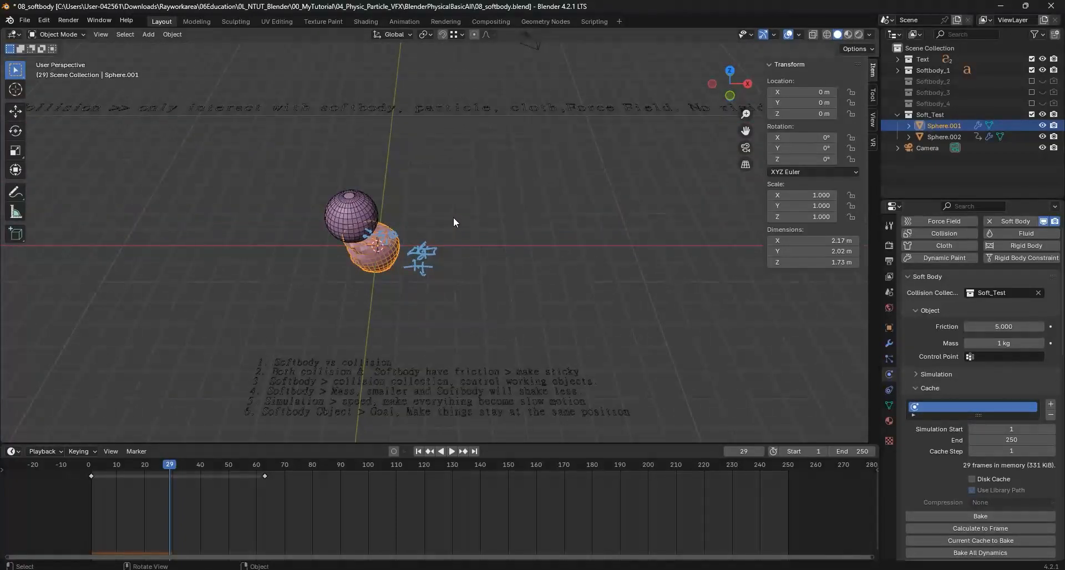